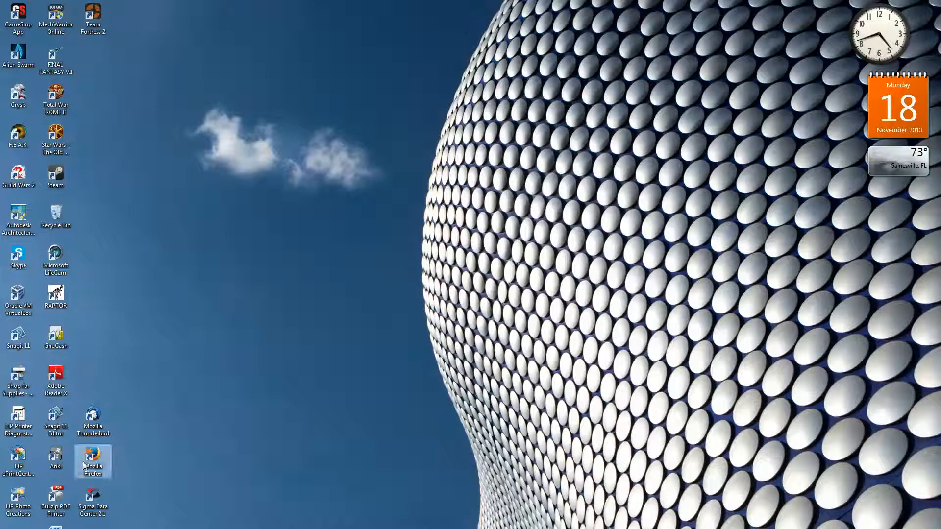
Open Mozilla Firefox and search Google for virtualbox
double_click(98, 461)
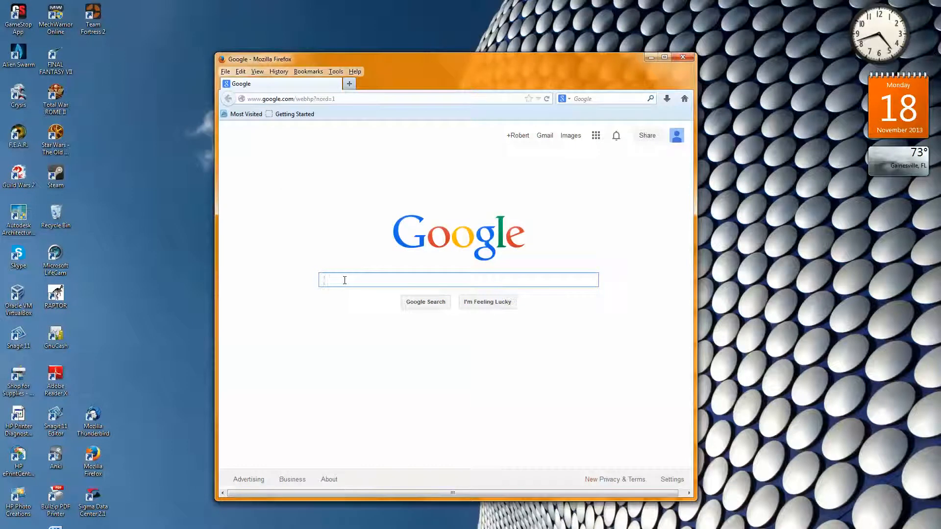
type("vir")
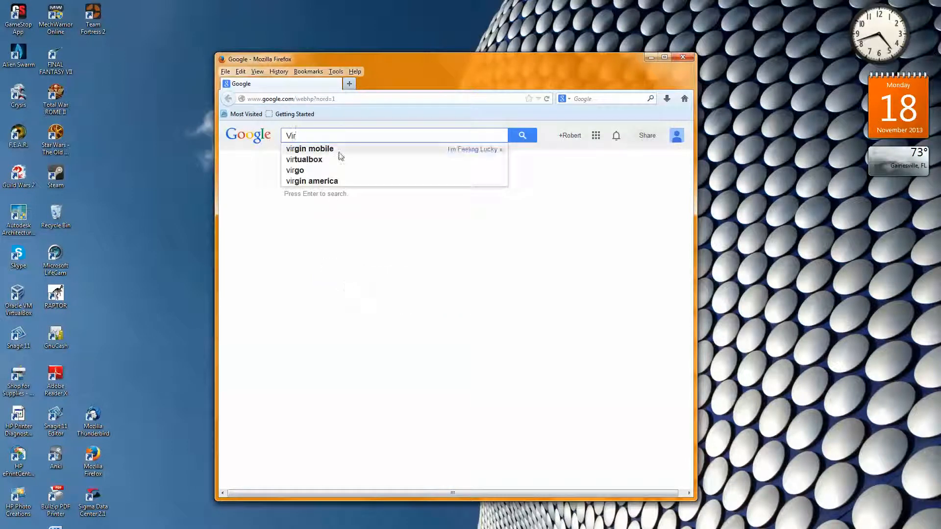
type("t")
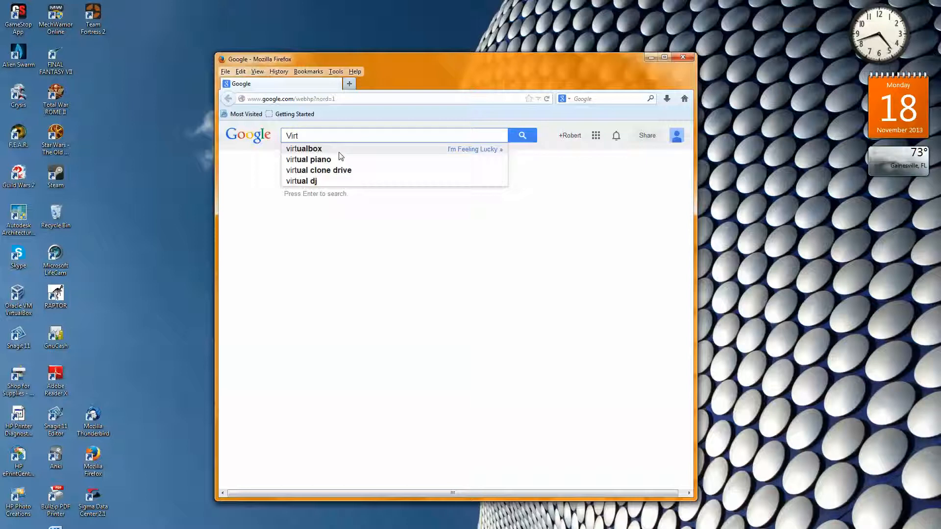
left_click(317, 149)
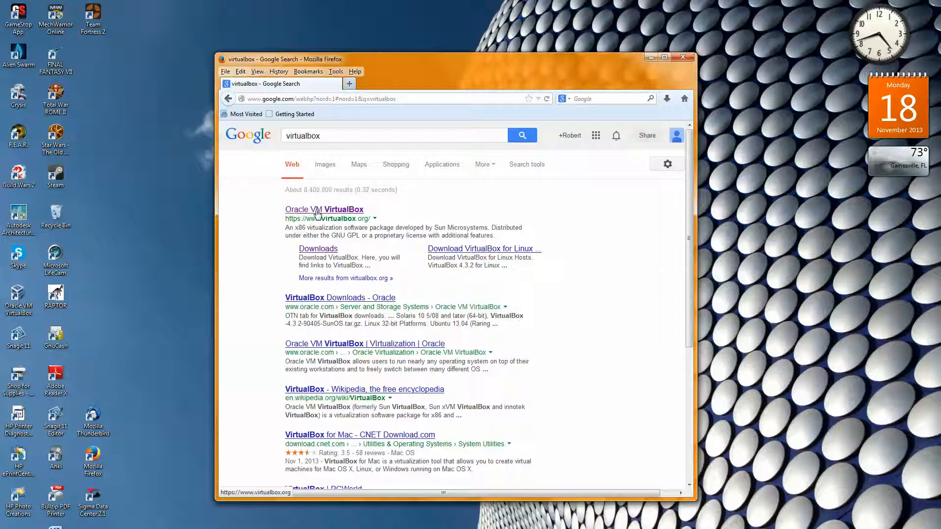
Open the Oracle VM VirtualBox website and view its End-user docs page
left_click(317, 211)
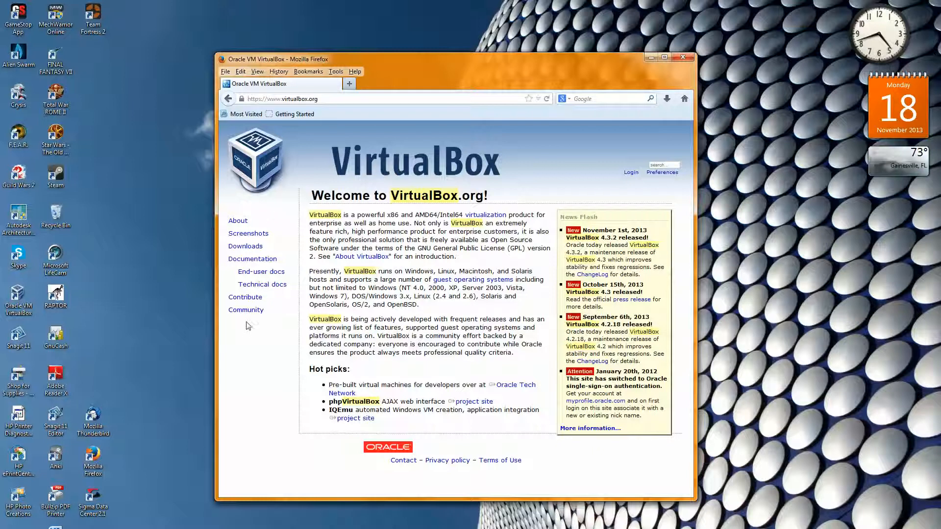
triple_click(259, 275)
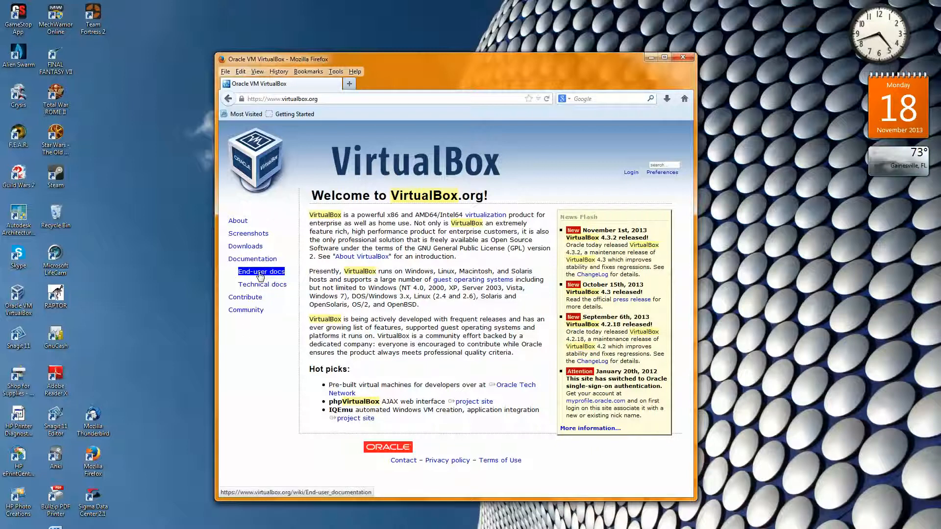
left_click(259, 276)
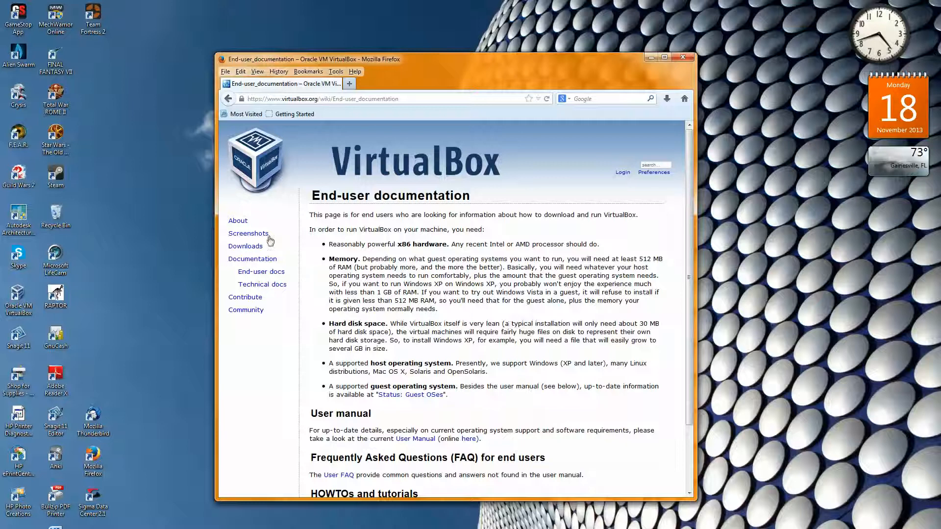
Request the VirtualBox 4.3.2 x86/amd64 package for Windows hosts from the Downloads page and cancel saving it
double_click(257, 247)
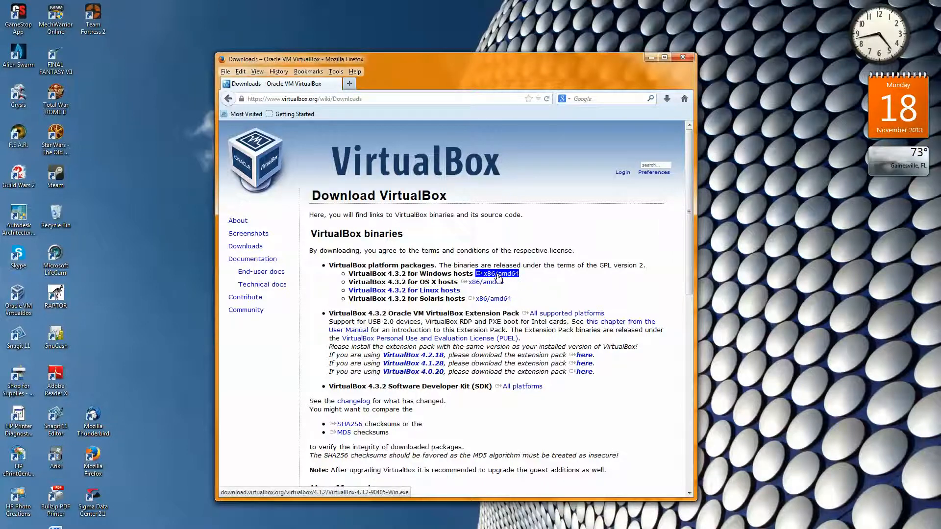
left_click(498, 277)
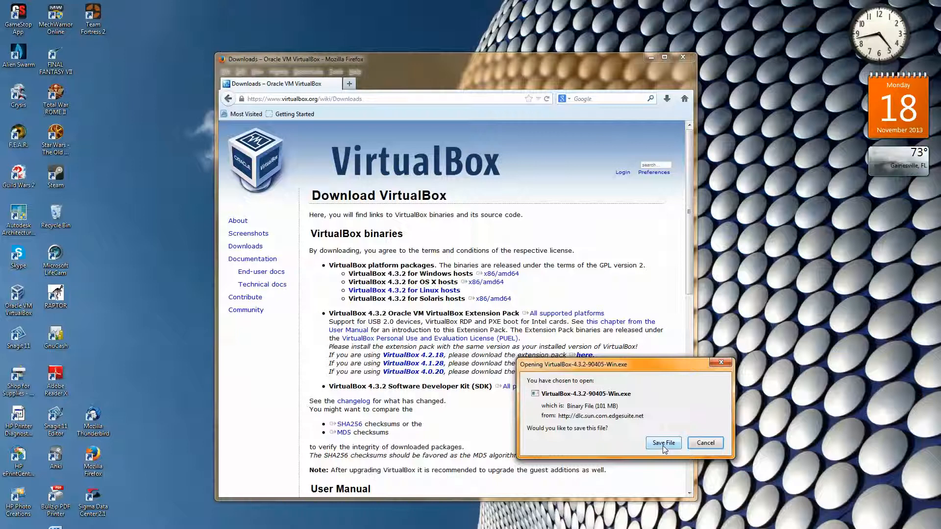
left_click(706, 443)
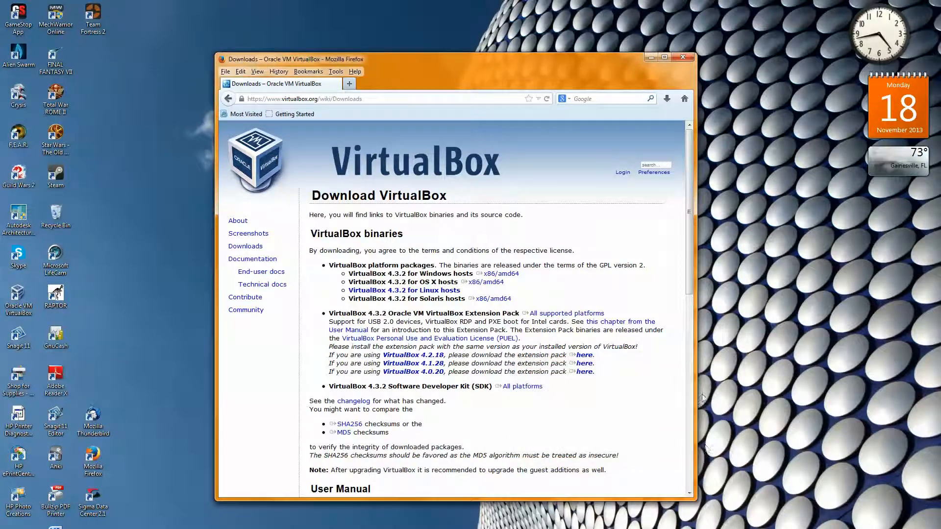
Return to the browser's home page, search Google for ubuntu and open the official Ubuntu website
left_click(685, 100)
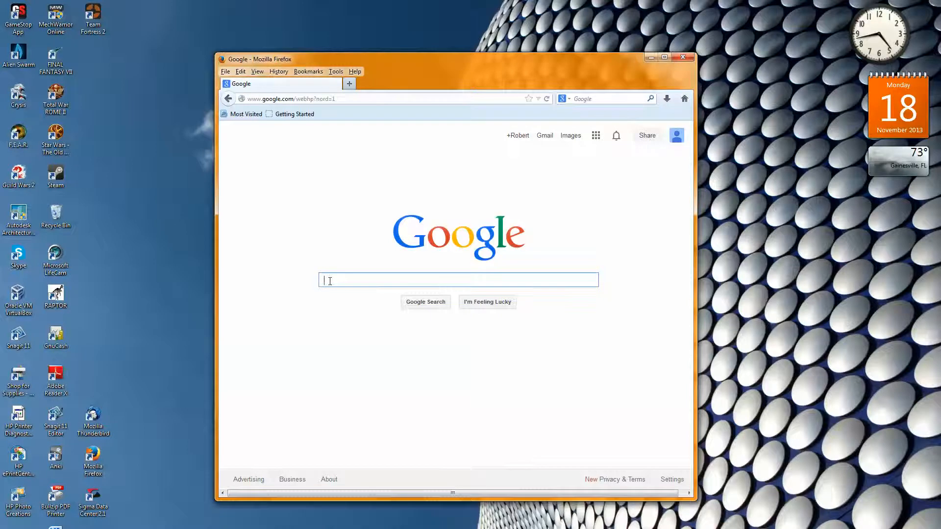
type("Ubun")
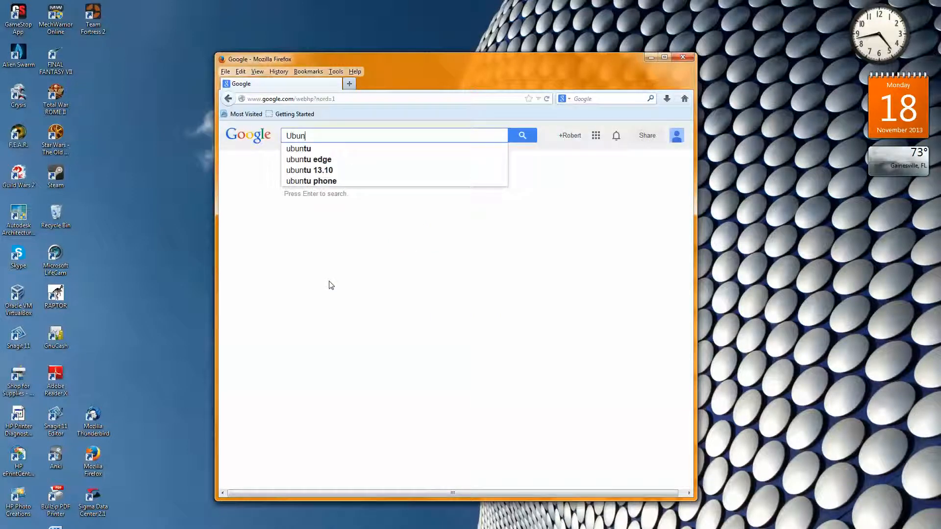
type("tu")
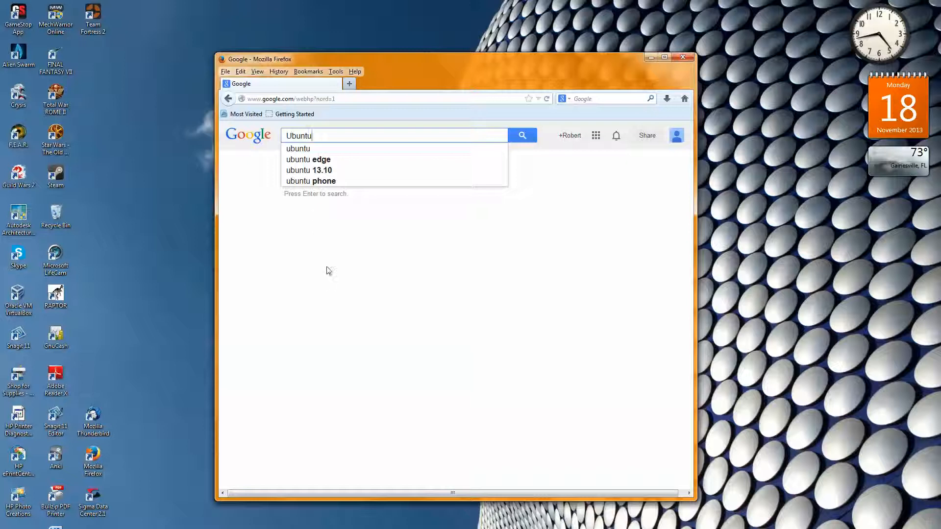
left_click(300, 150)
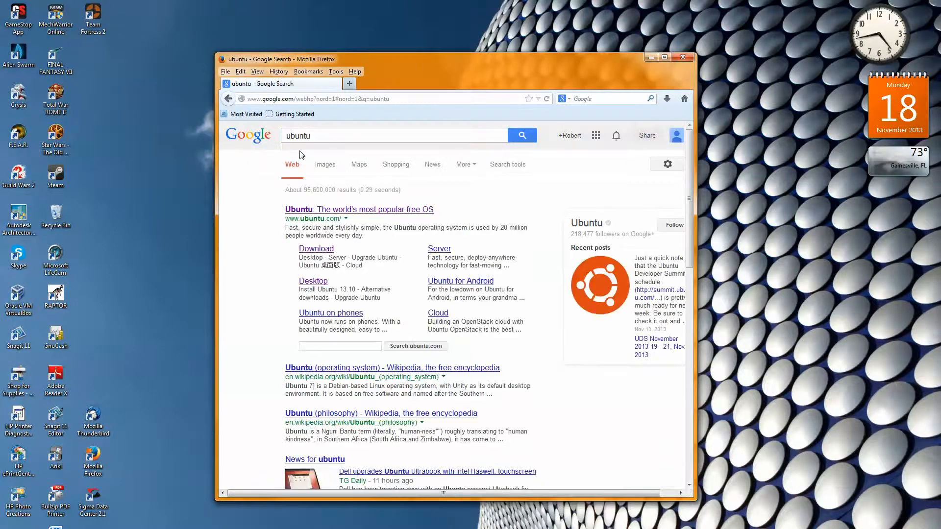
left_click(303, 213)
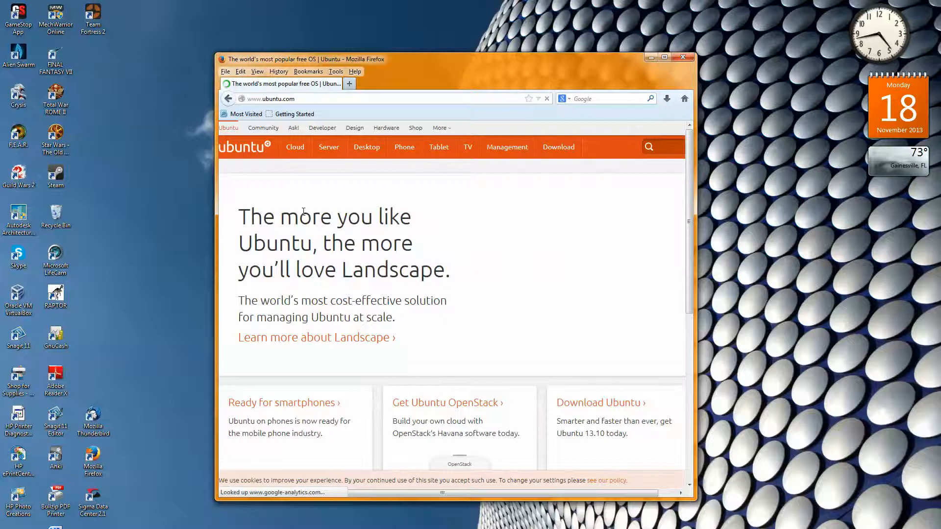
On the Ubuntu Desktop download page, choose the 32-bit flavour of Ubuntu 13.10 and request its download
left_click(588, 407)
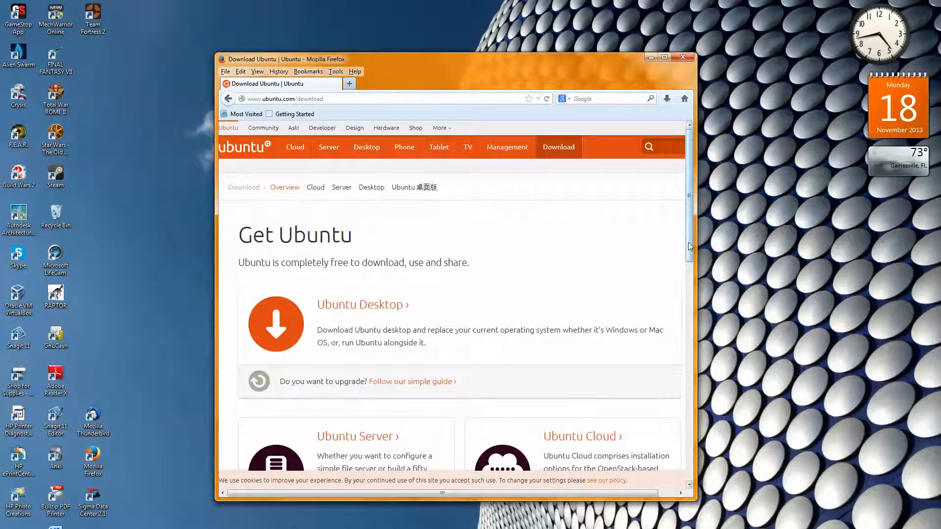
left_click(337, 309)
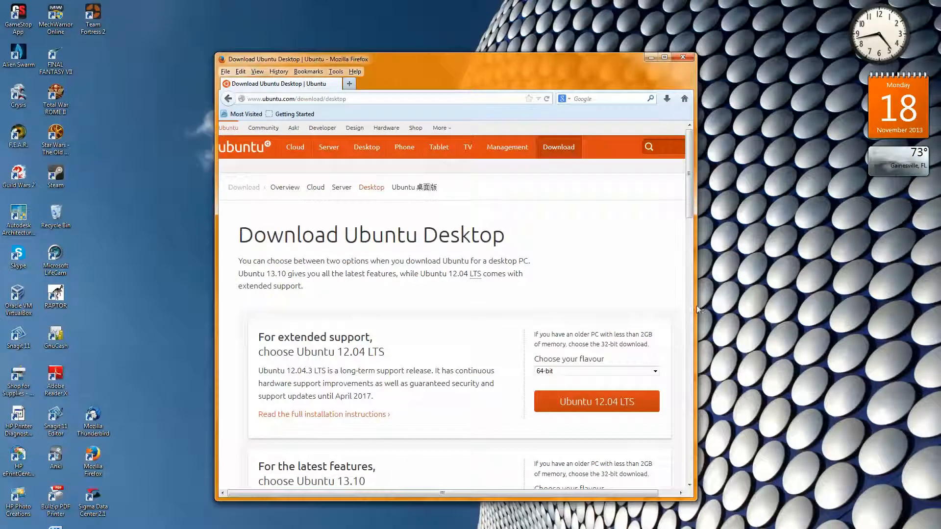
left_click_drag(690, 212, 692, 235)
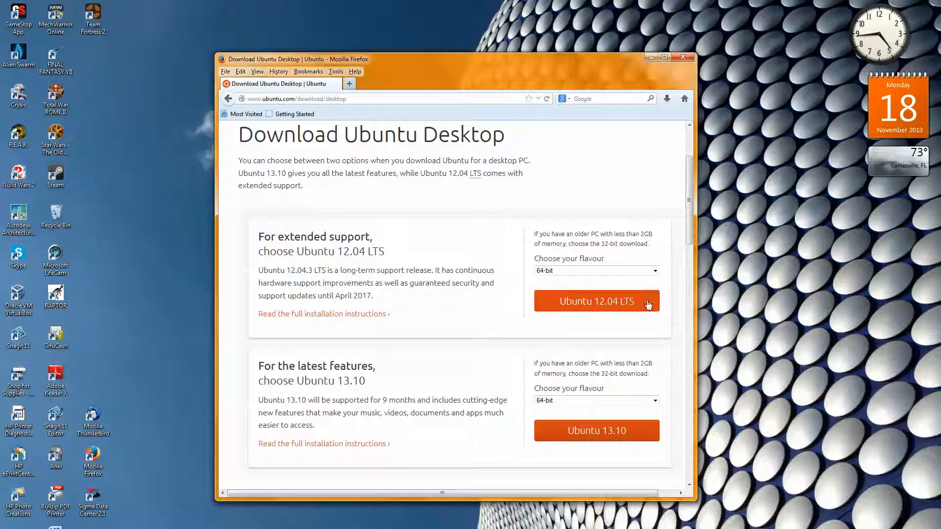
left_click(655, 401)
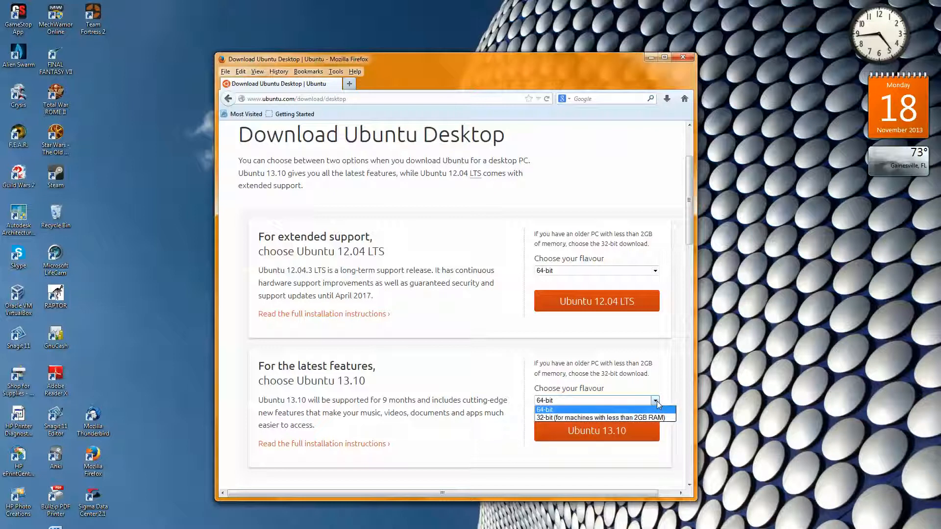
left_click(541, 418)
left_click(564, 435)
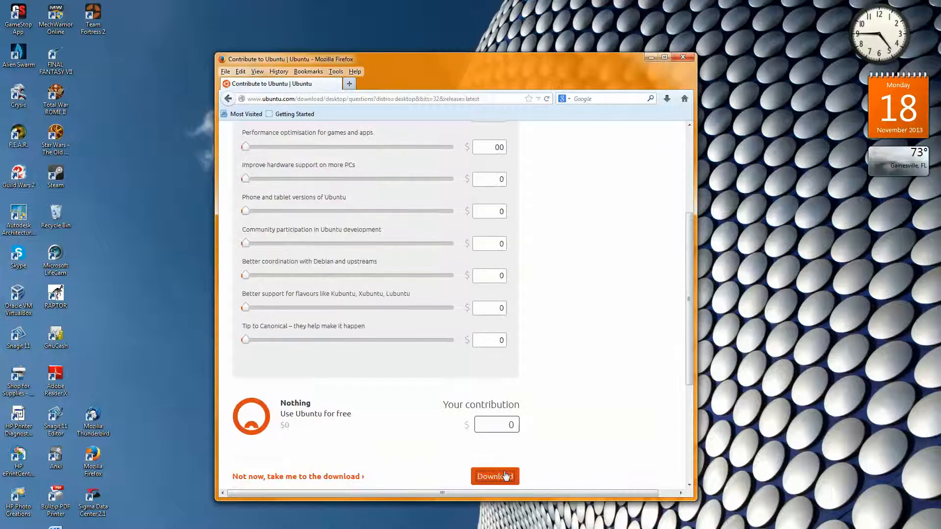
Continue past the contribution page, cancel saving ubuntu-13.10-desktop-i386.iso and close the browser
left_click(495, 480)
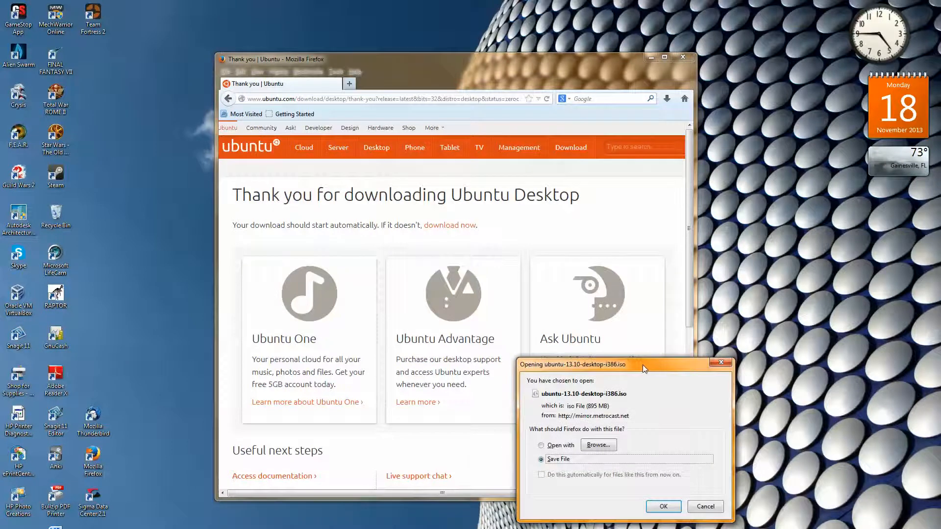
left_click_drag(629, 351, 616, 335)
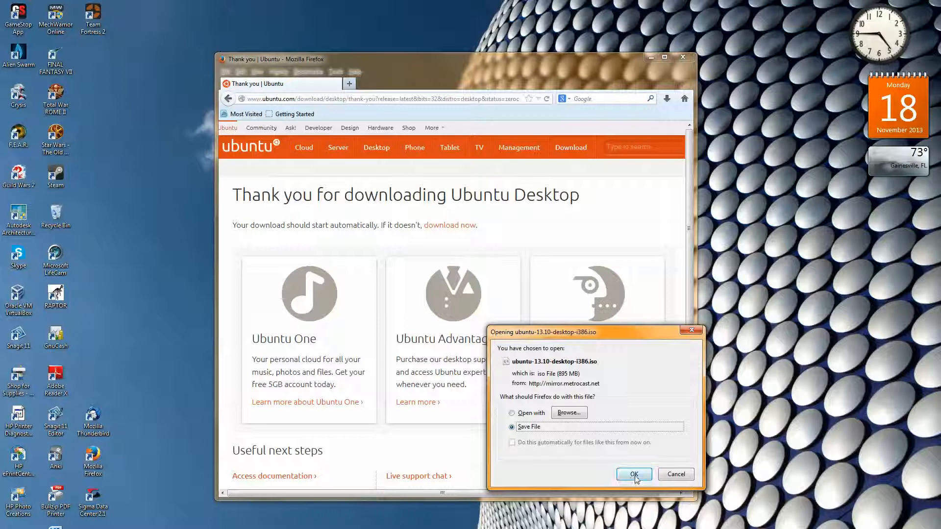
left_click(677, 474)
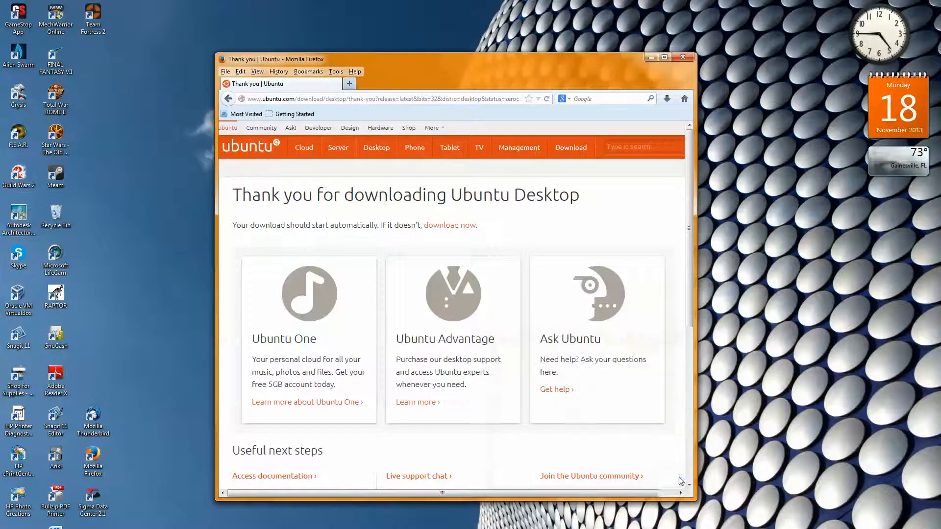
left_click(684, 57)
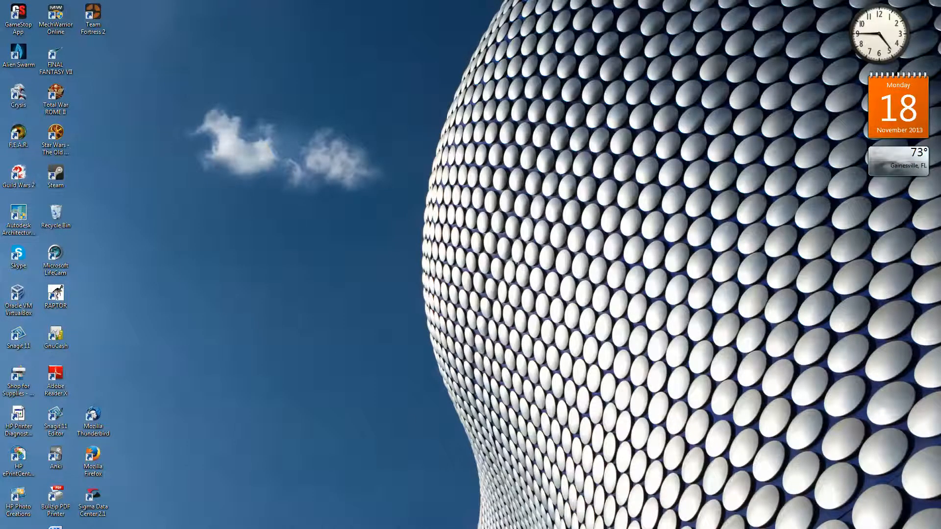
Launch the VirtualBox-4.3.2-90405-Win(3) installer from the Downloads folder, dismiss its security warning and close the folder window
left_click(147, 528)
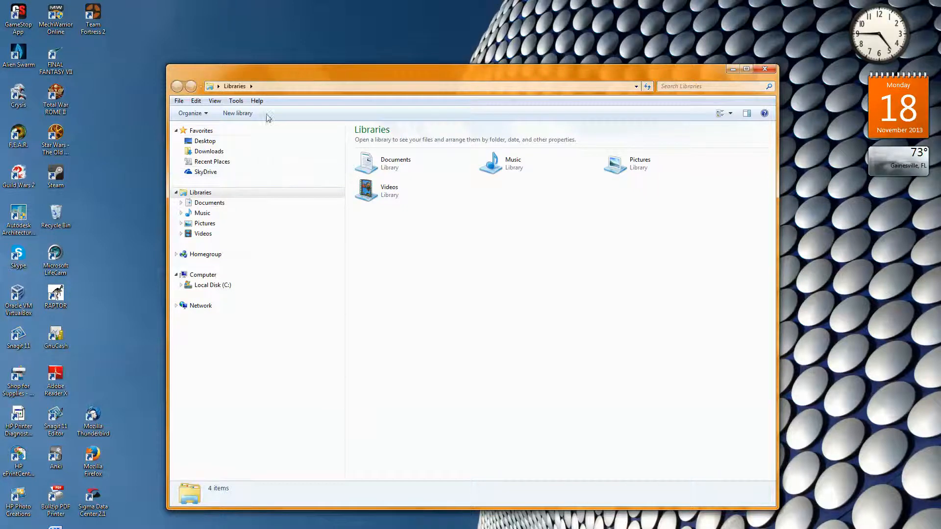
left_click(211, 151)
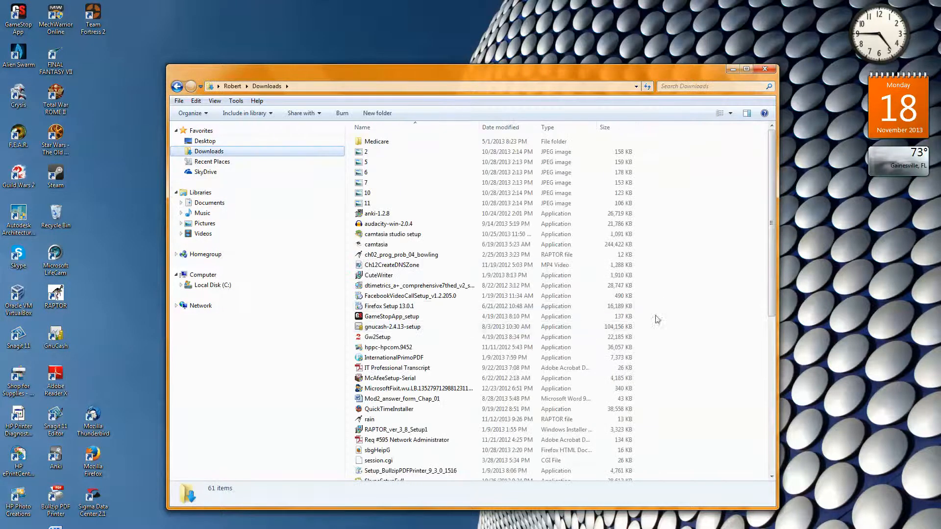
left_click_drag(771, 255, 780, 412)
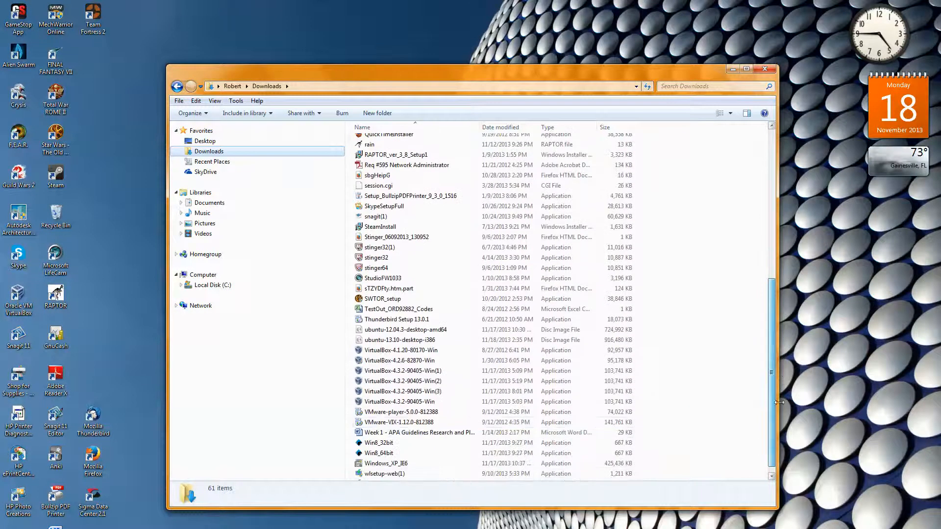
left_click(410, 395)
double_click(411, 396)
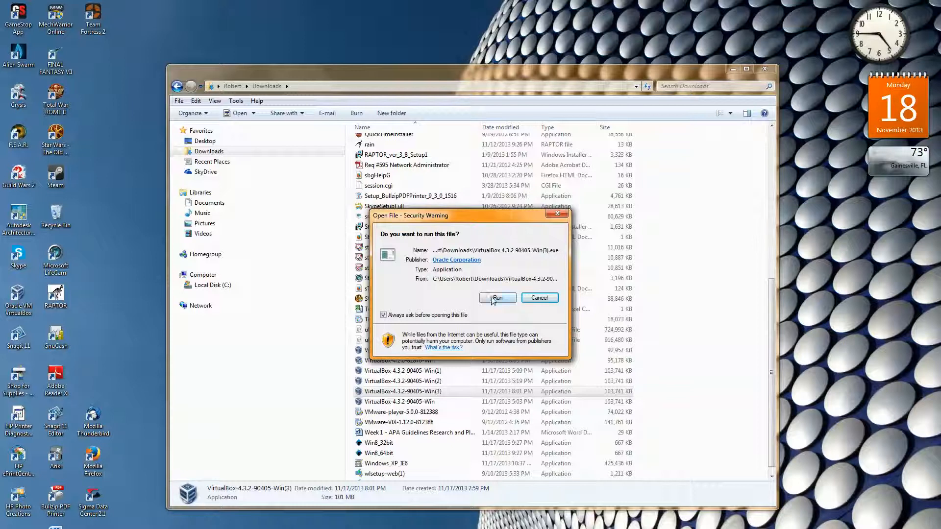
left_click(557, 215)
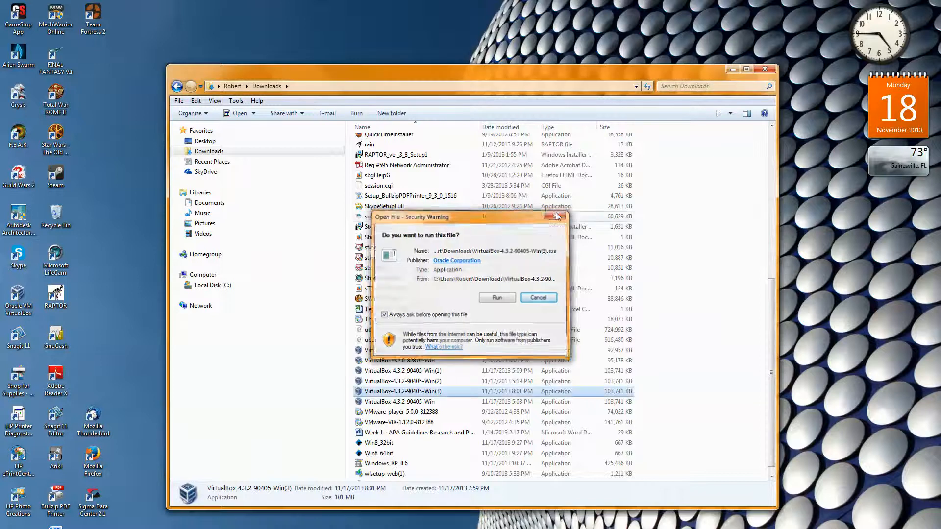
left_click(764, 69)
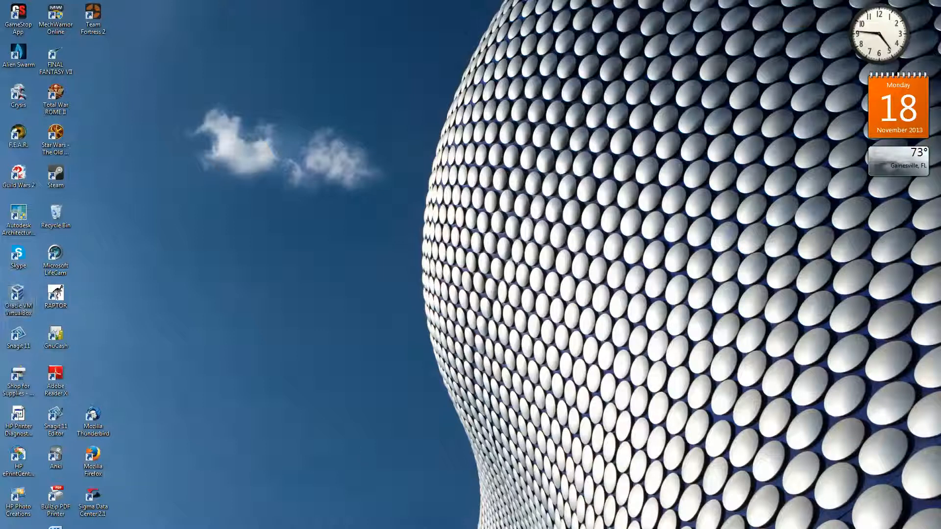
Open Oracle VM VirtualBox and start creating a new virtual machine named Ubuntu
double_click(20, 300)
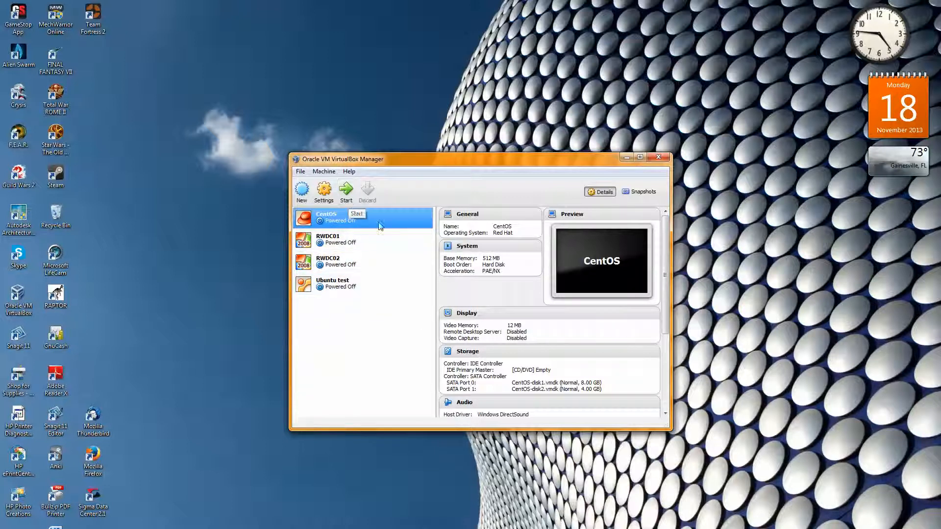
left_click(302, 191)
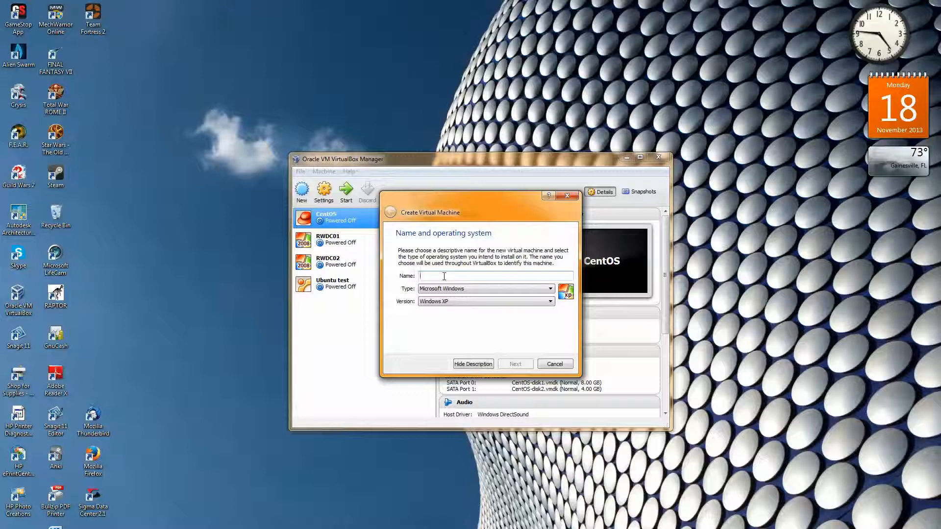
type("Ubuntu")
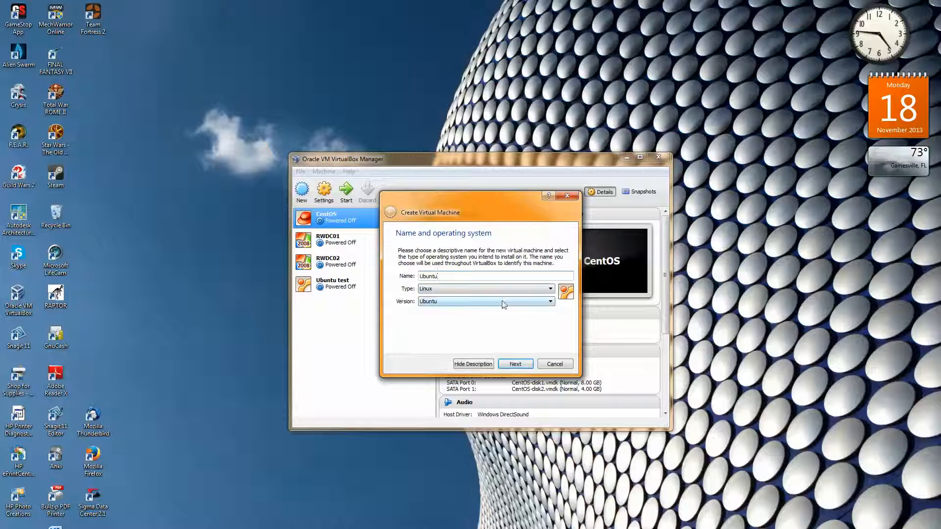
Review the operating system options, keep type Linux and version Ubuntu, and accept 512 MB of memory for the new virtual machine
left_click(551, 289)
left_click(550, 290)
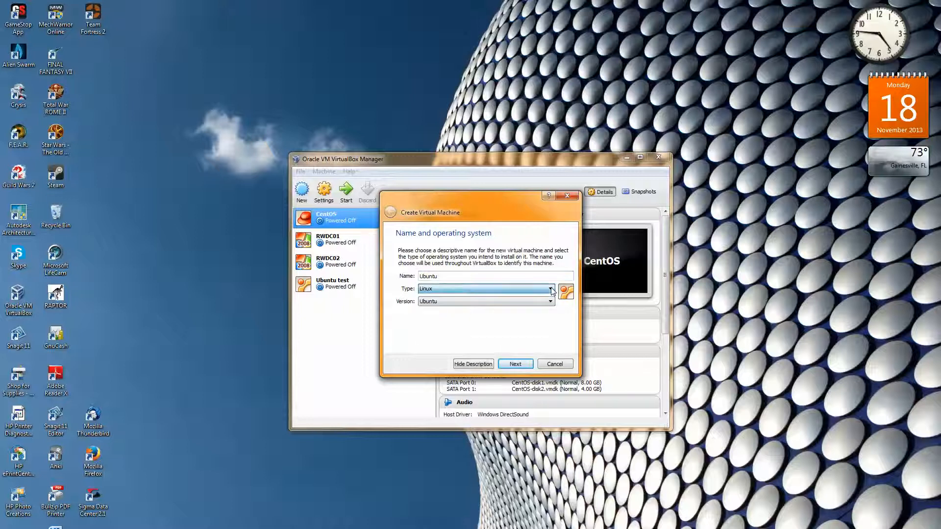
left_click(551, 289)
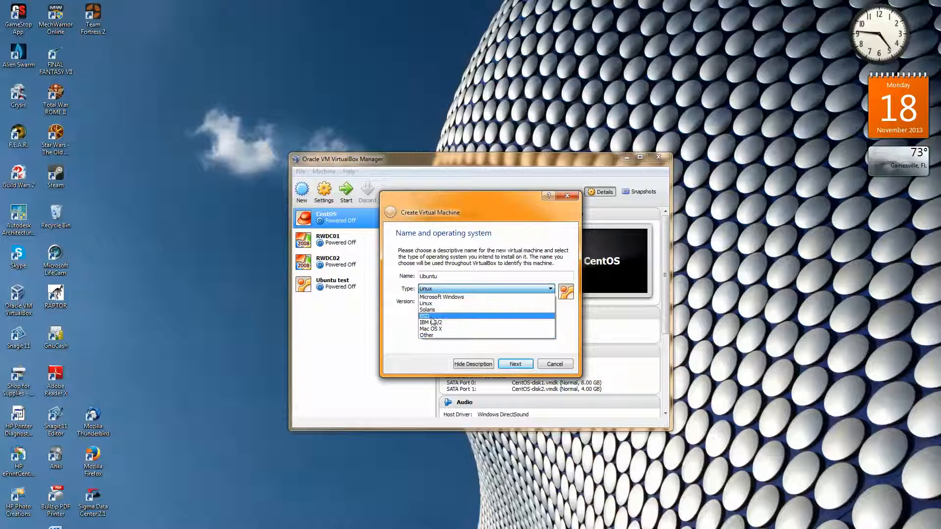
left_click(550, 290)
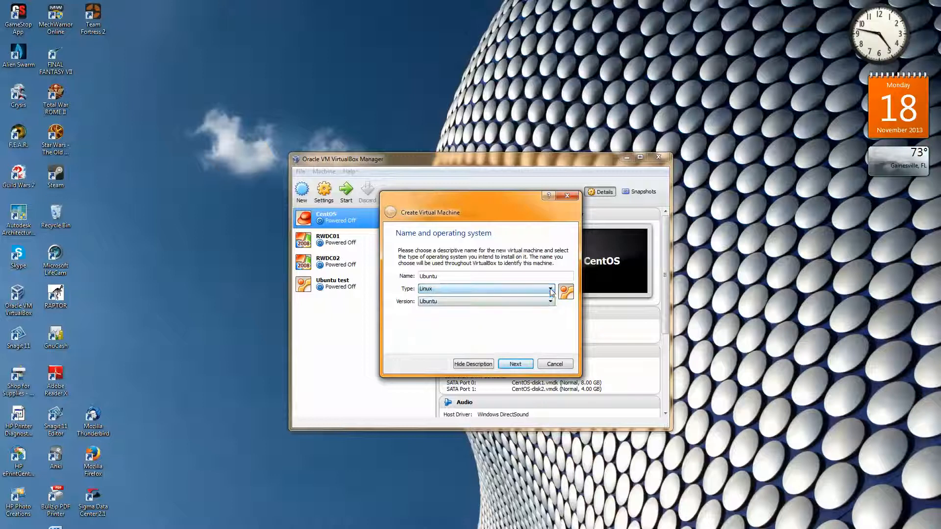
left_click(551, 301)
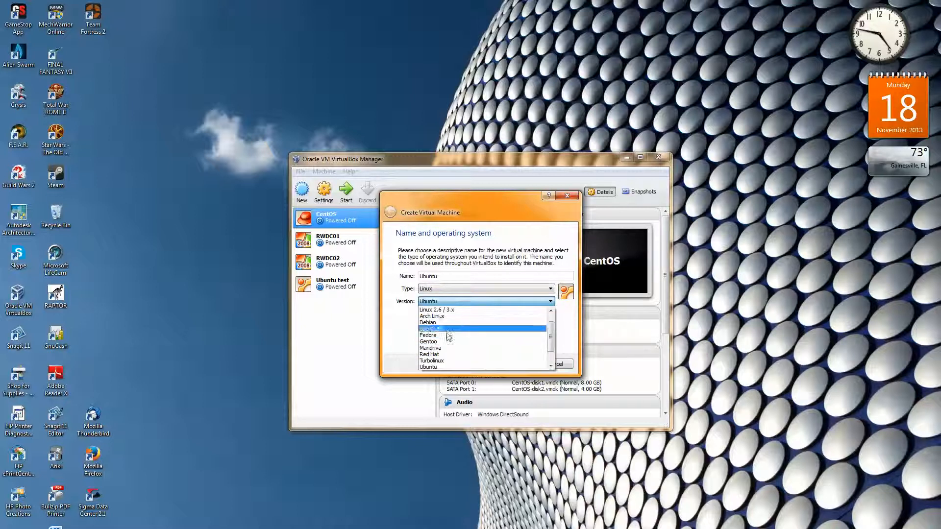
left_click(551, 302)
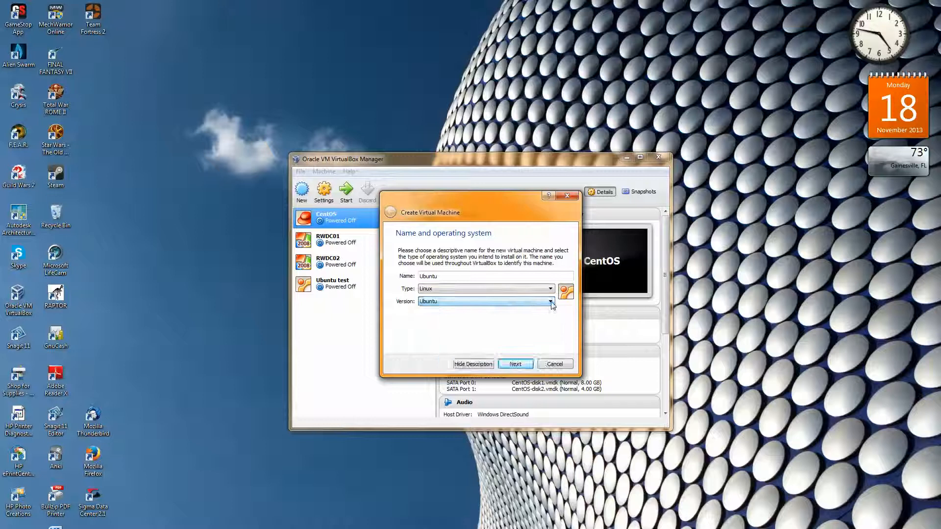
left_click(515, 365)
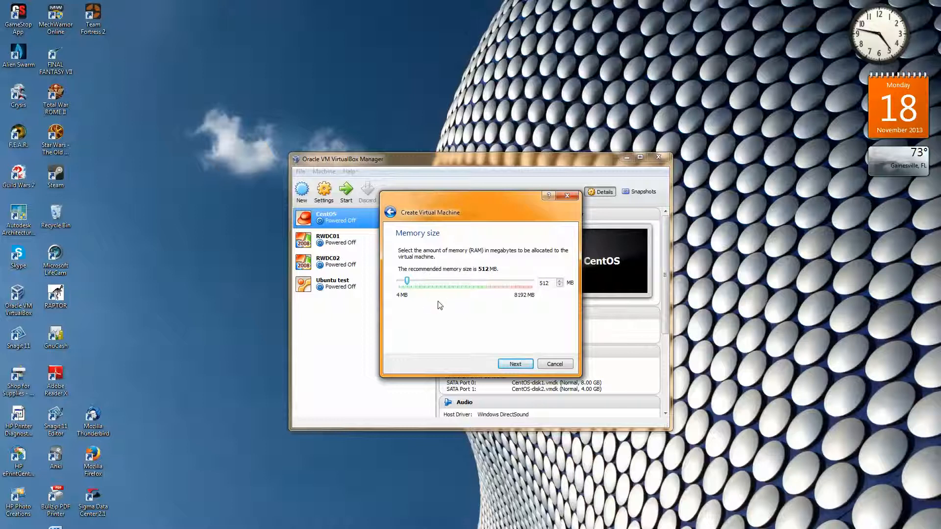
left_click(513, 365)
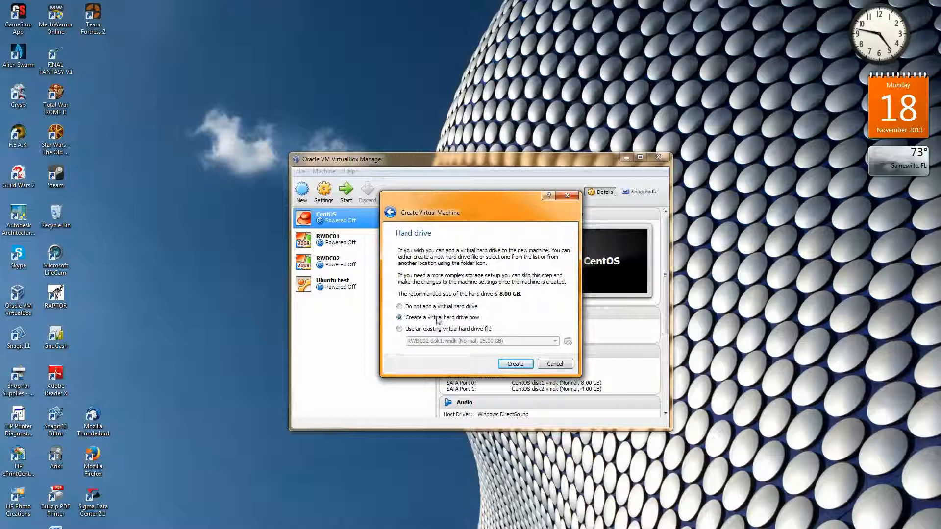
Create a new VDI virtual hard drive named Ubuntu with a size of 8.00 GB for the machine
left_click(516, 365)
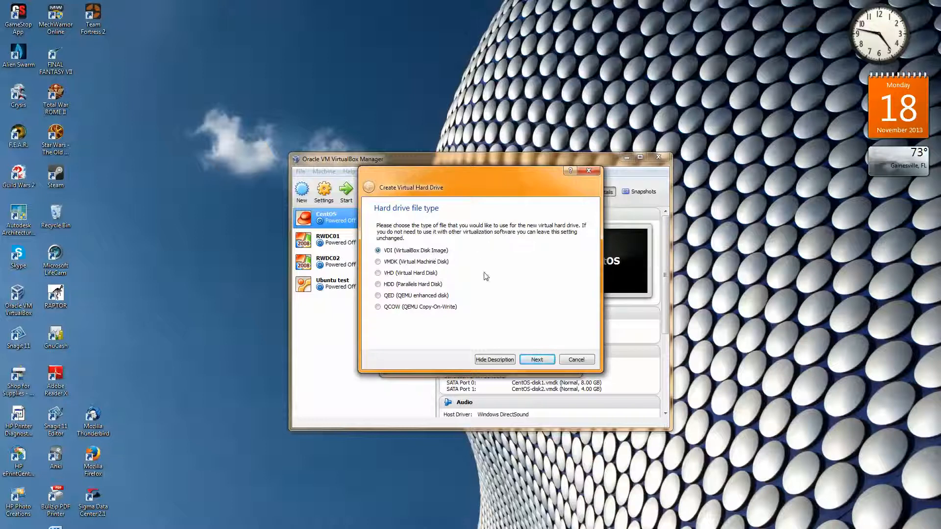
left_click(536, 361)
left_click(537, 360)
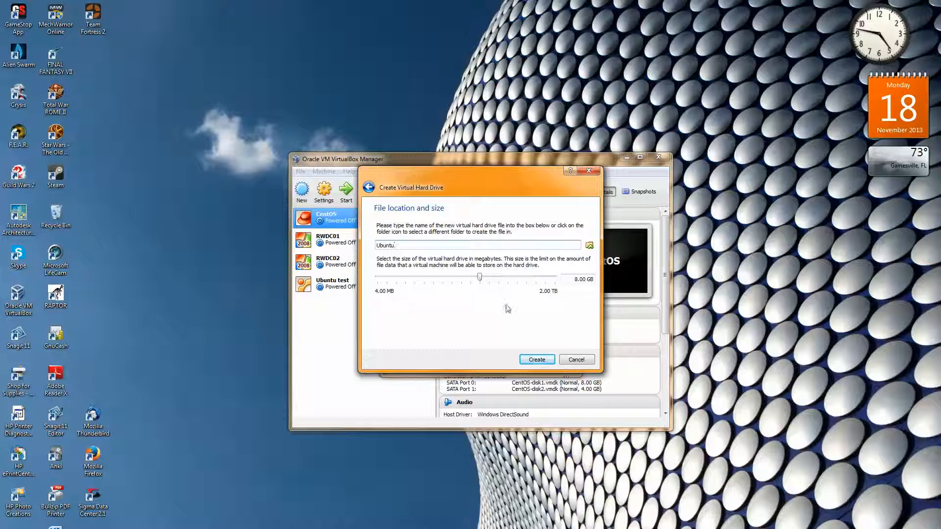
left_click(536, 359)
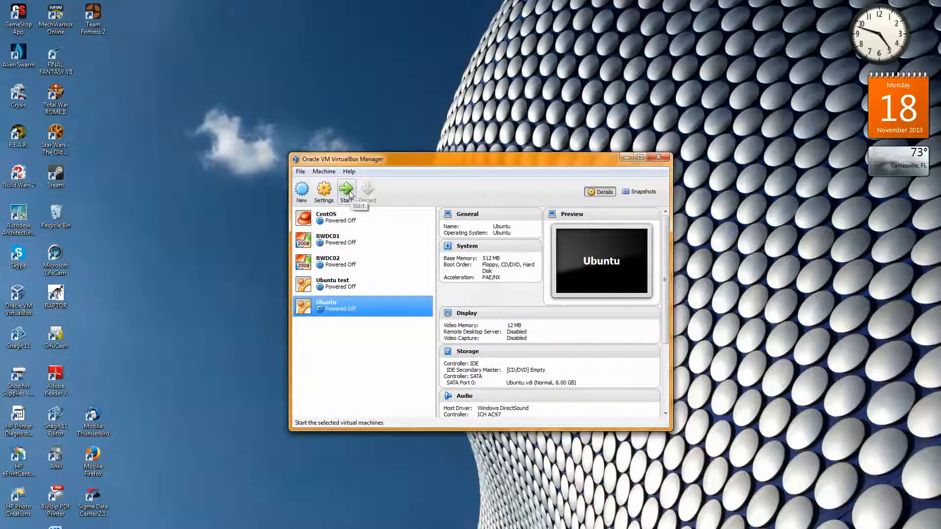
Start the Ubuntu virtual machine with Host Drive 'D:' as the start-up disk and dismiss the keyboard capture notice
double_click(329, 308)
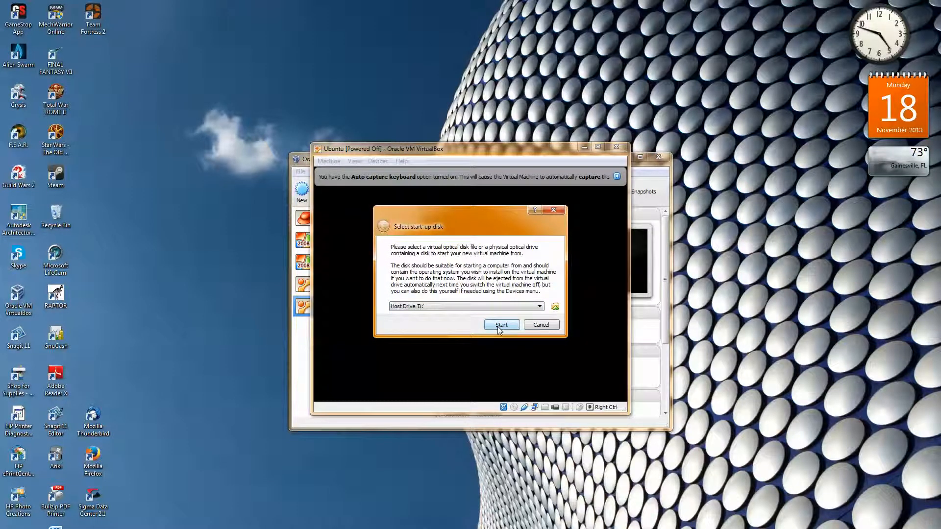
left_click(498, 325)
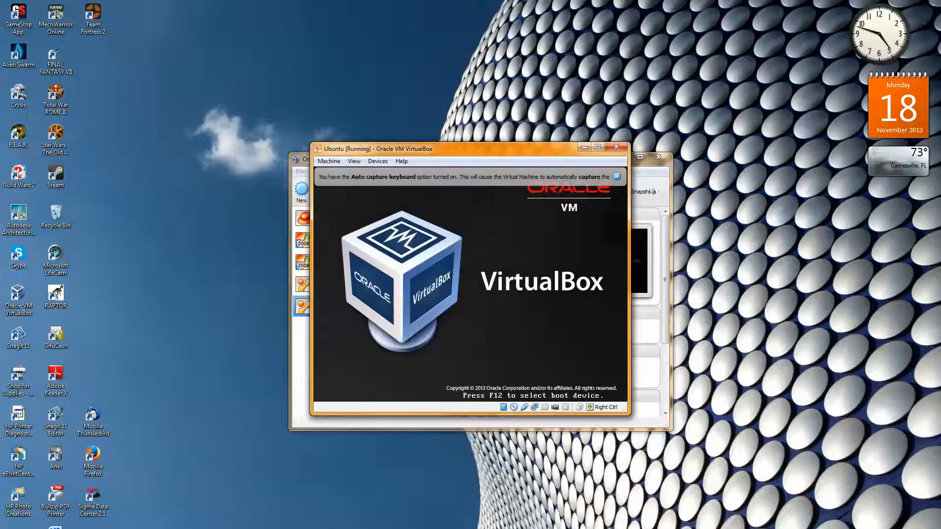
left_click(617, 177)
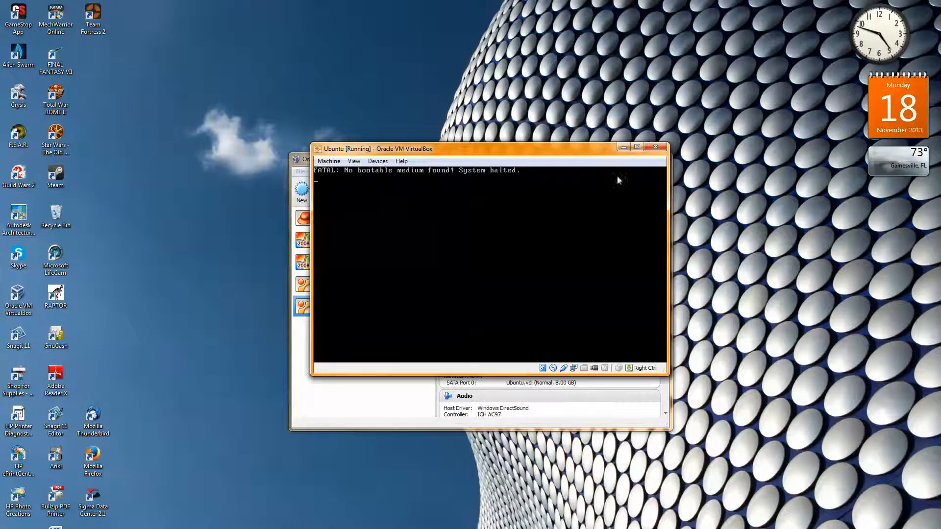
Insert the ubuntu-13.10-desktop-i386 disk image from the Downloads folder into the running machine's virtual CD/DVD drive
left_click(381, 165)
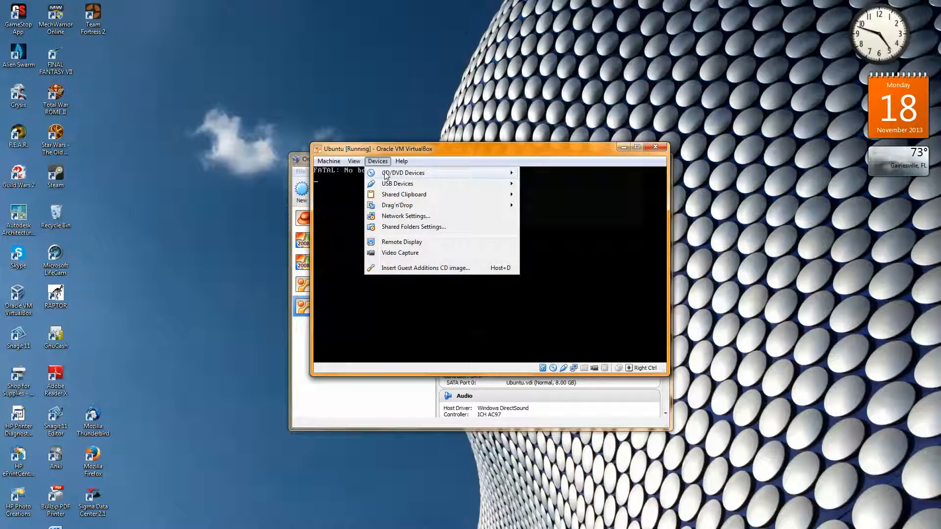
mouse_move(386, 176)
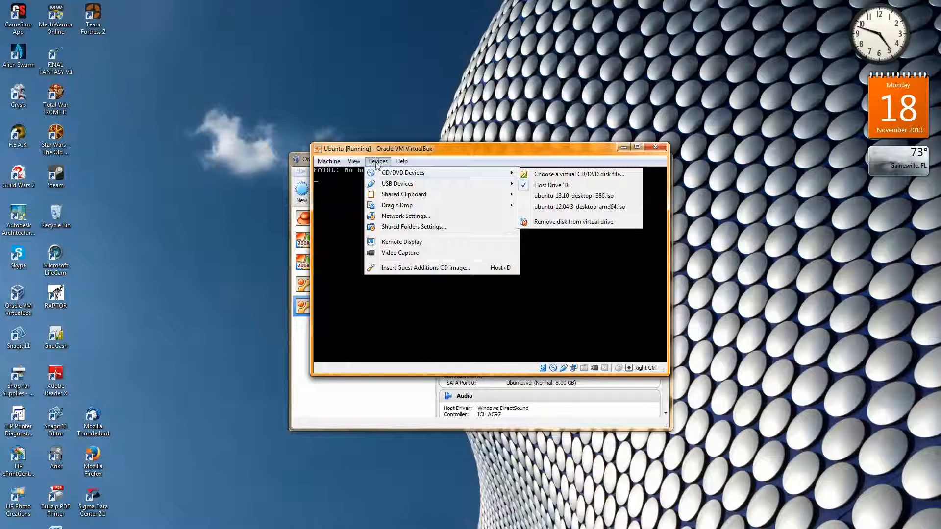
left_click(547, 175)
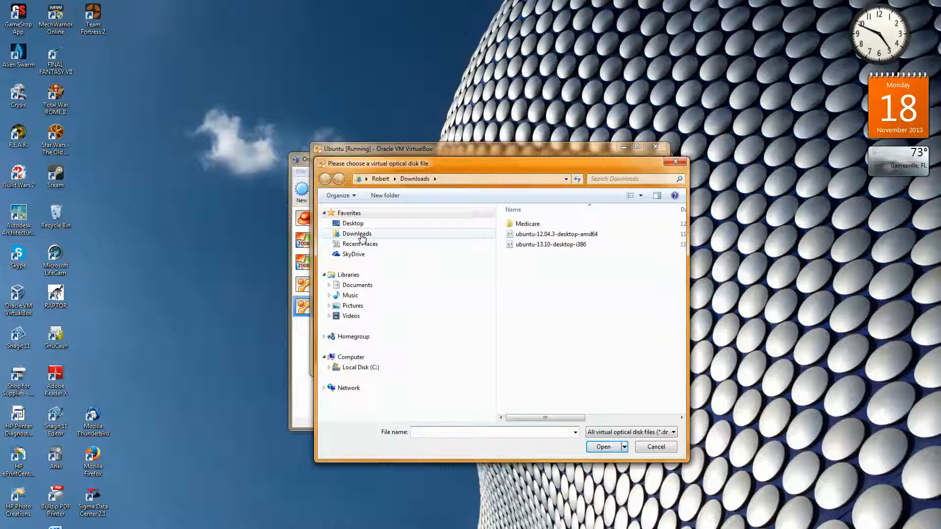
left_click(362, 237)
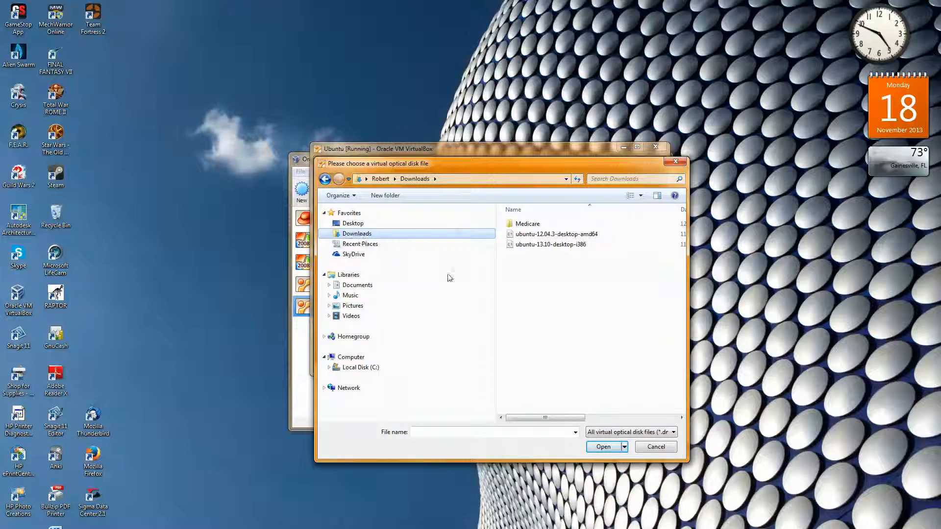
double_click(528, 245)
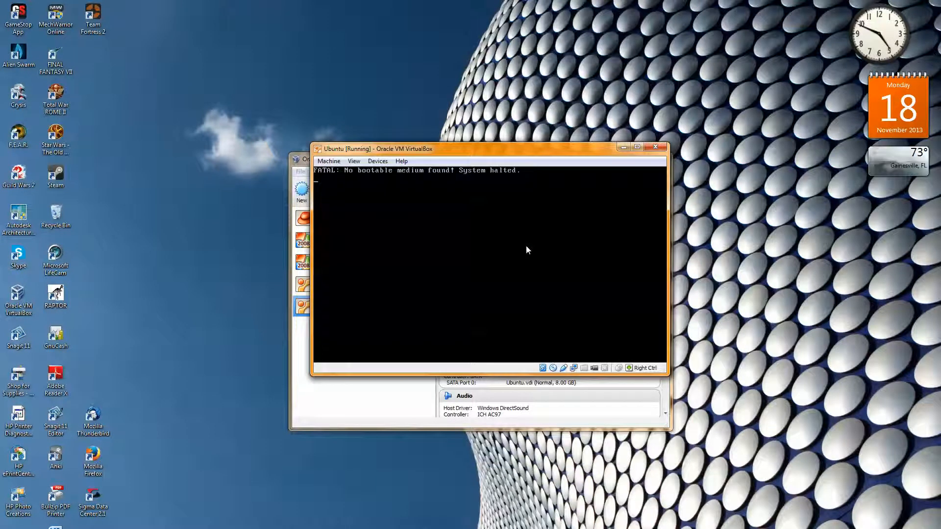
Close the halted Ubuntu virtual machine with the option to power off the machine
left_click(328, 161)
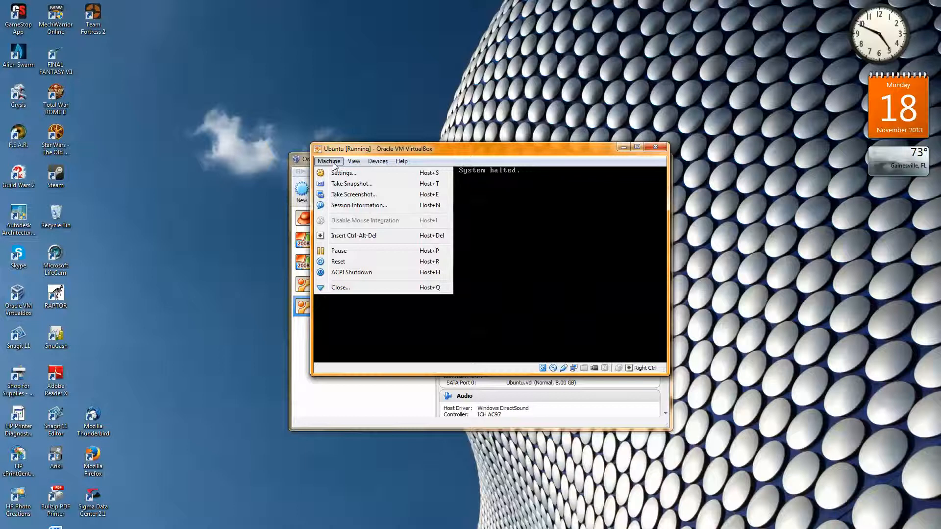
left_click(337, 289)
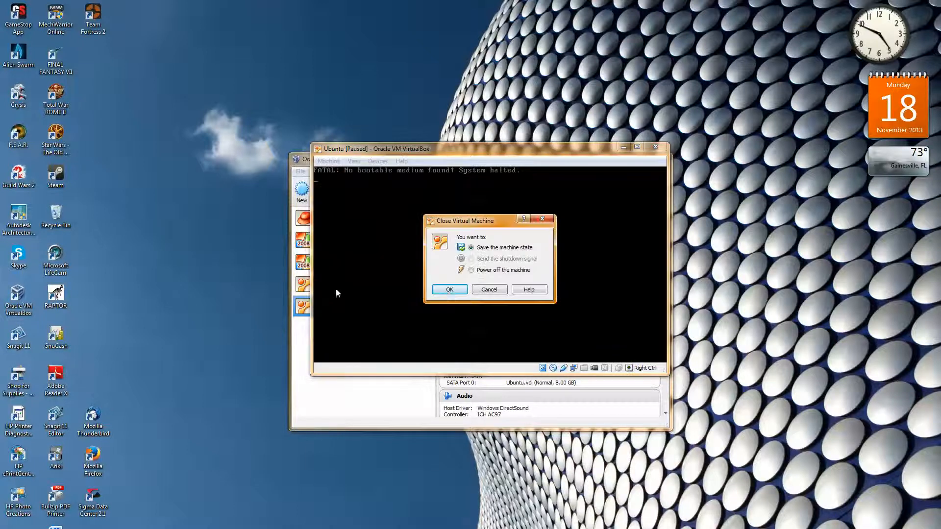
left_click(471, 270)
left_click(447, 290)
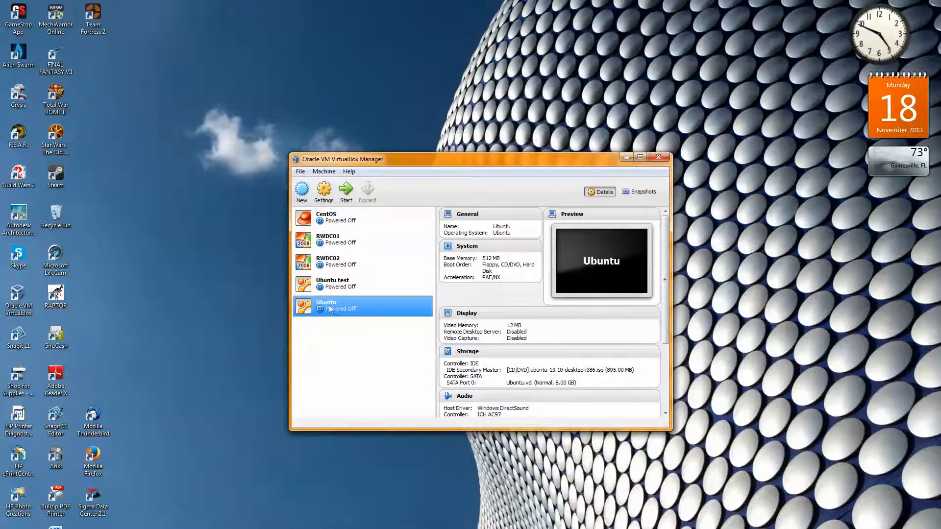
Boot the Ubuntu virtual machine from the inserted disk image and dismiss the keyboard capture and color mode notices
double_click(326, 309)
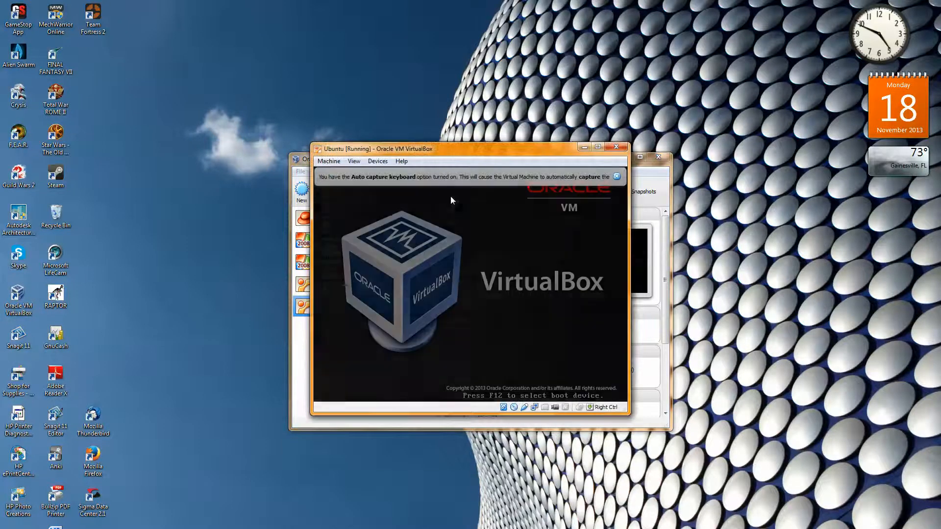
left_click(616, 177)
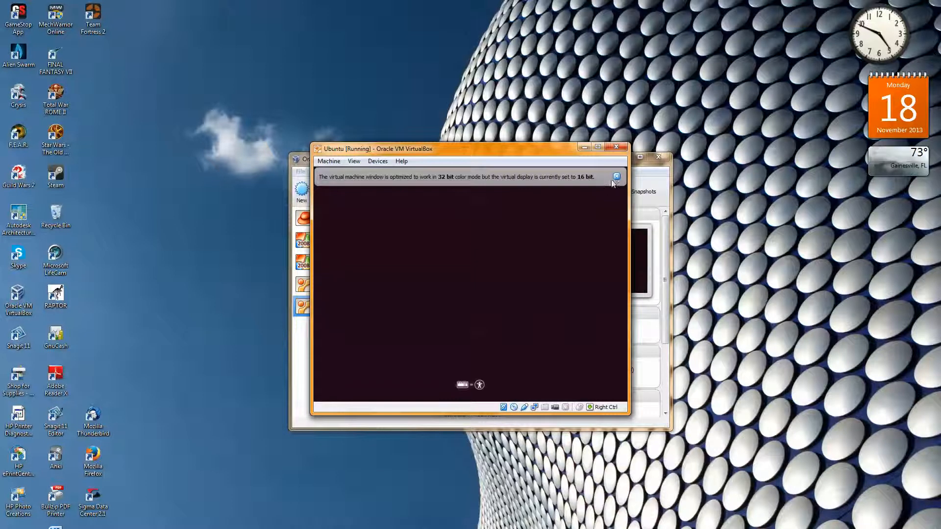
left_click(617, 177)
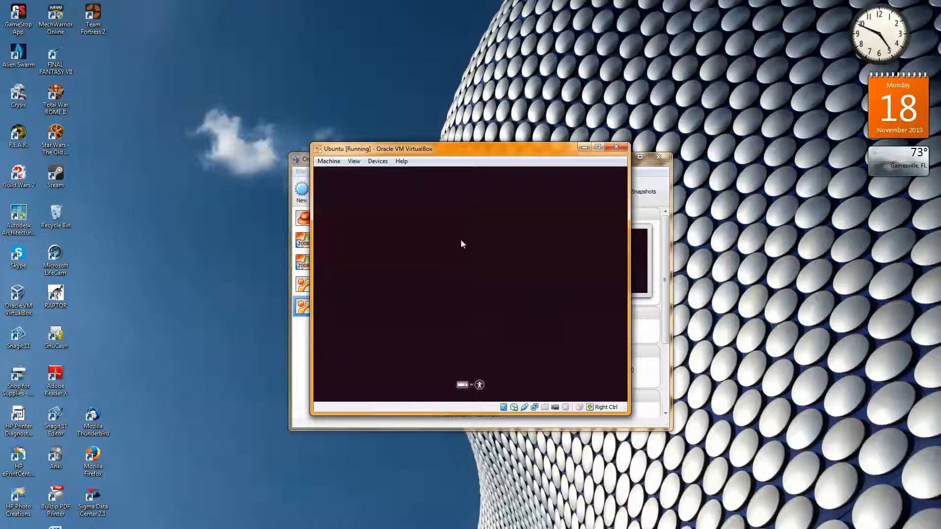
Power off the running Ubuntu virtual machine and return to the list of machines
left_click(329, 162)
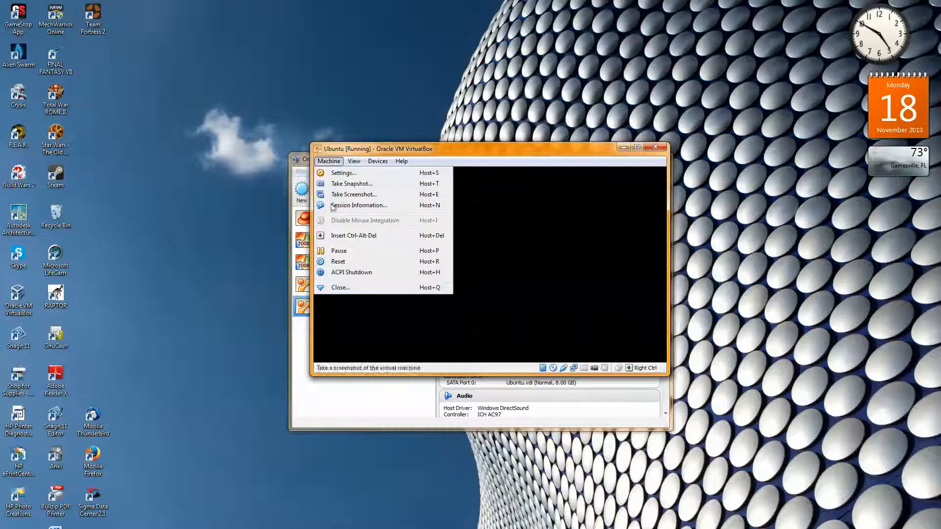
left_click(338, 288)
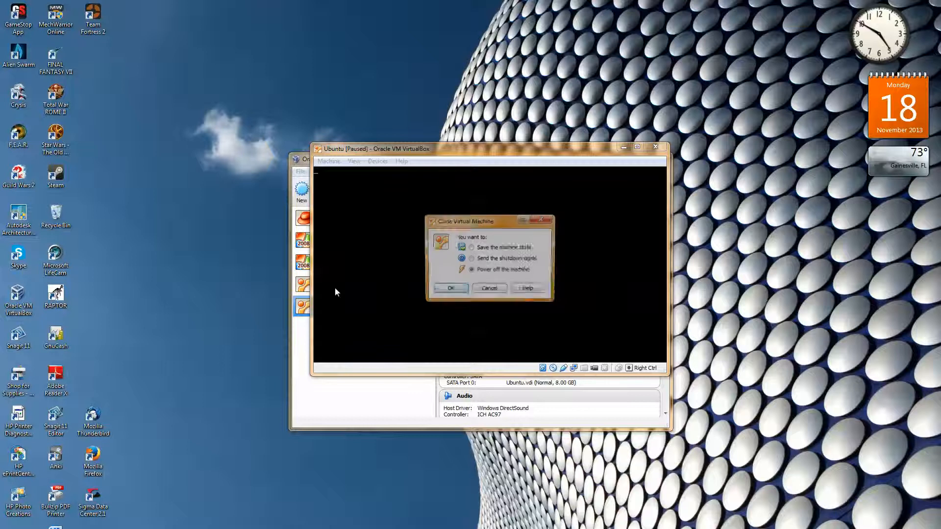
left_click(448, 290)
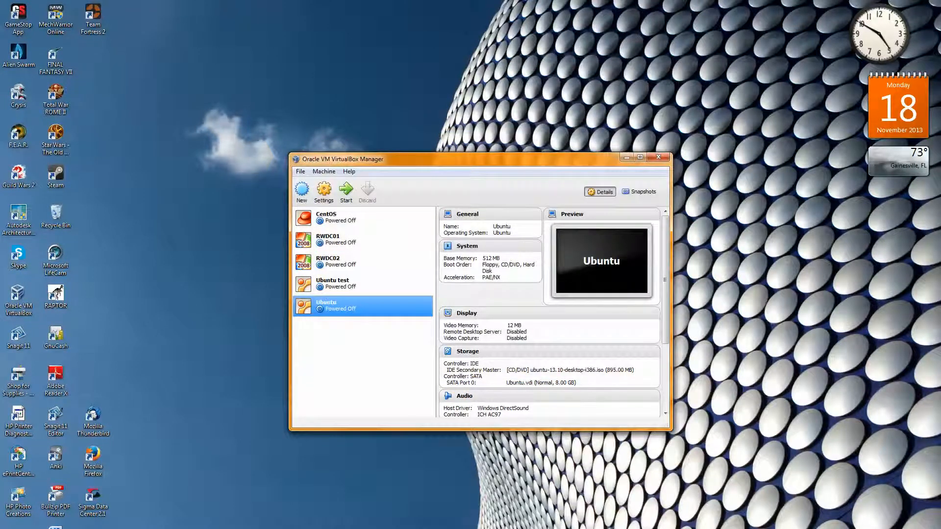
Start the Ubuntu test virtual machine, dismiss its keyboard capture notice and reposition its window on the desktop
left_click(368, 287)
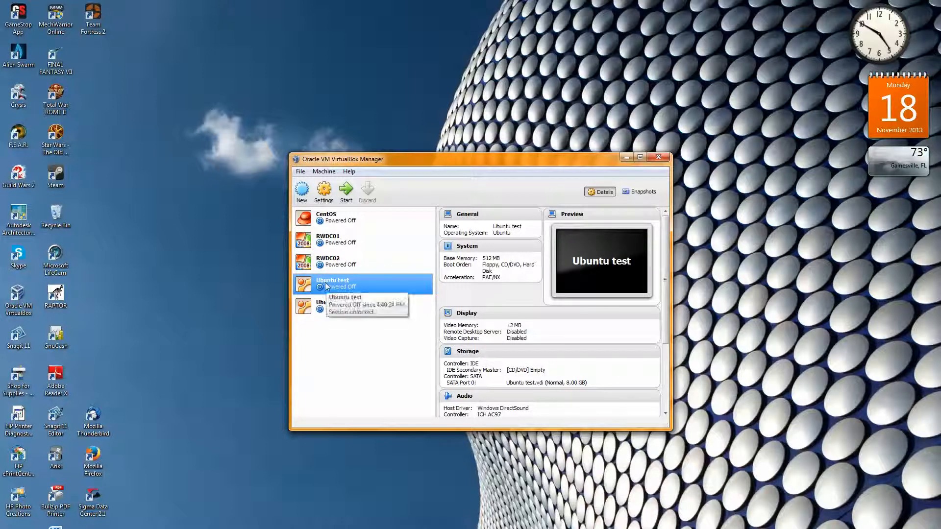
double_click(327, 287)
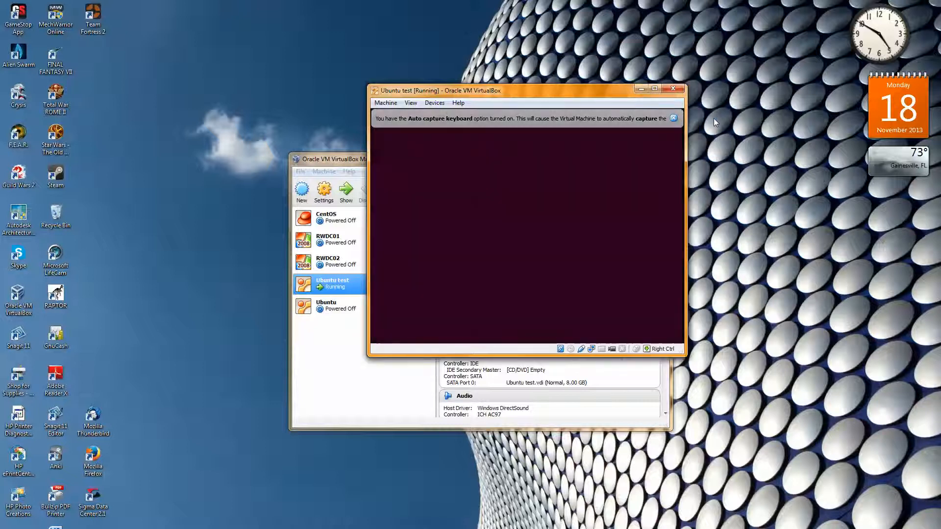
left_click(673, 118)
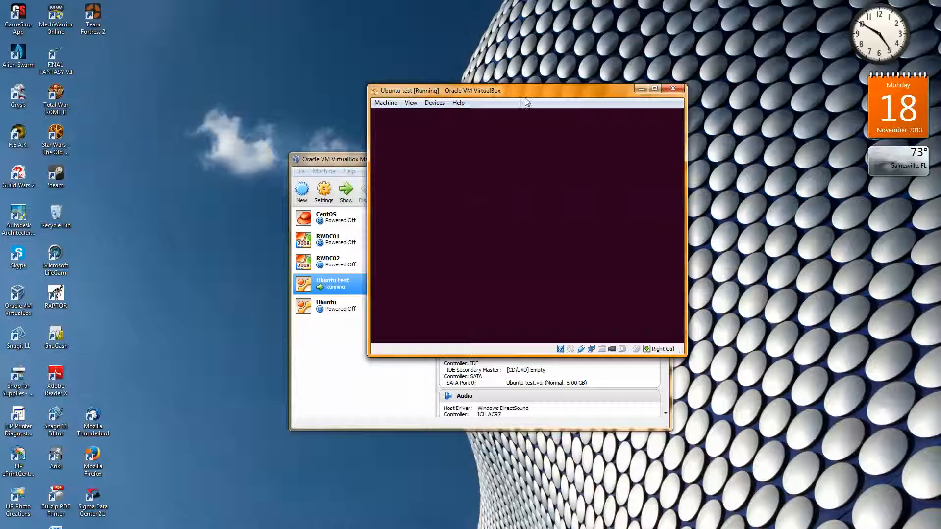
left_click_drag(529, 96, 605, 141)
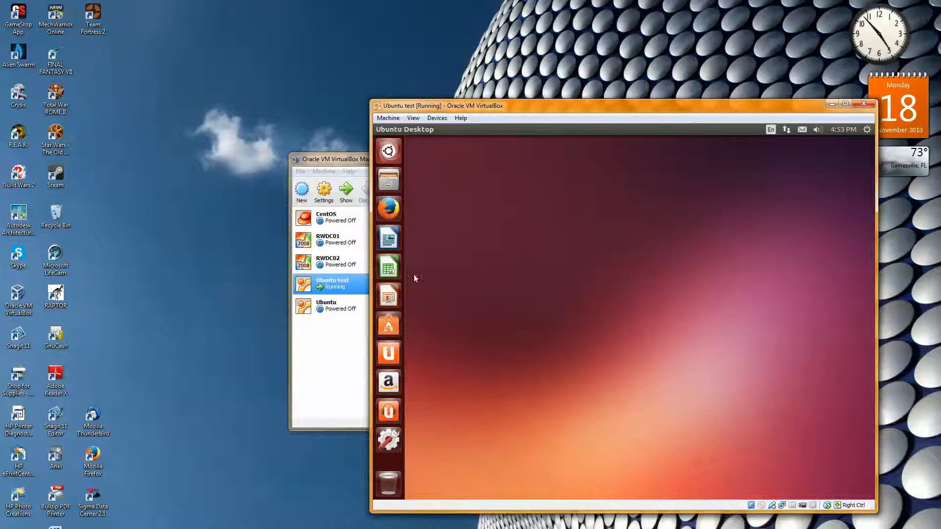
Start the CentOS virtual machine alongside Ubuntu test and switch between the two running machine windows
double_click(326, 221)
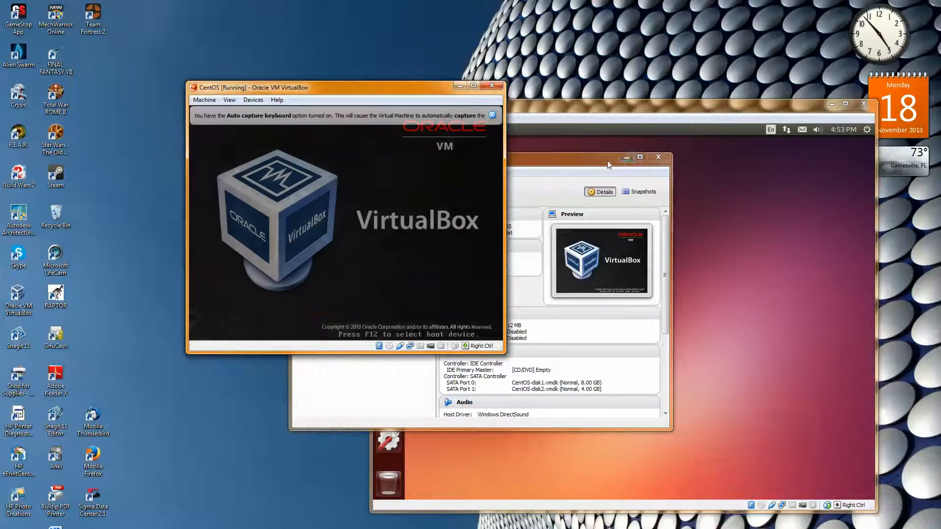
left_click(635, 108)
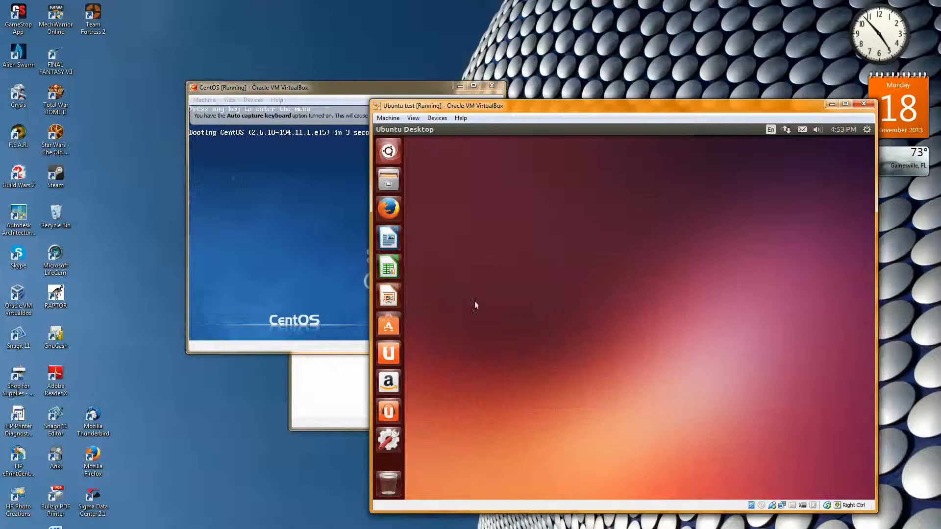
left_click(315, 87)
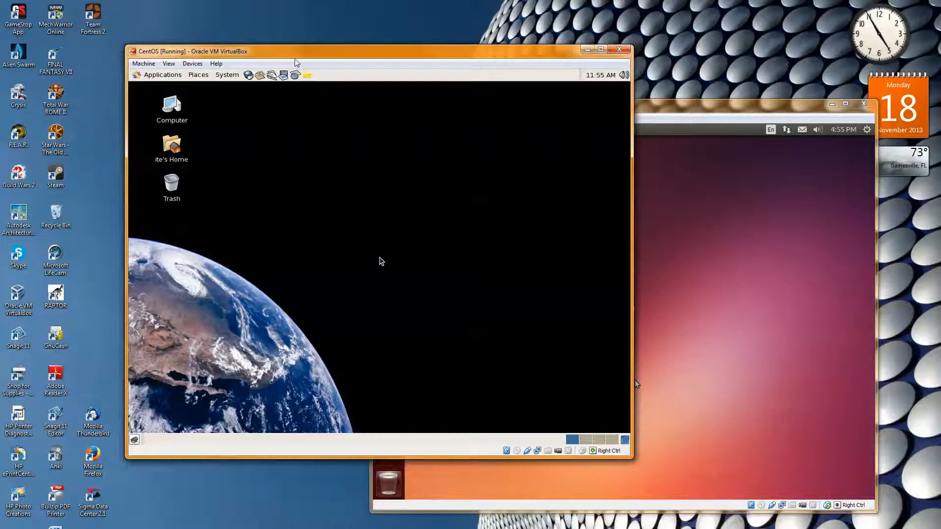
left_click(710, 108)
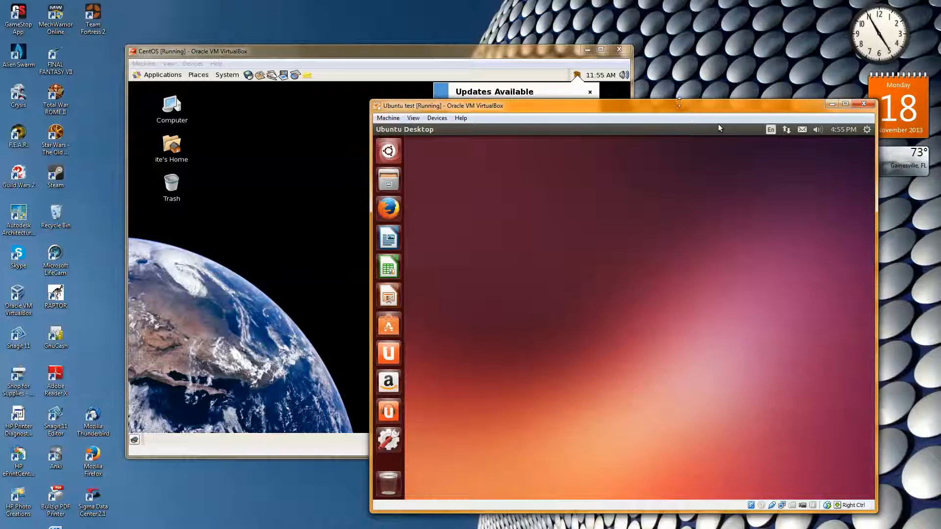
Reposition the Ubuntu test and CentOS machine windows so that both desktops are accessible, with CentOS in front
left_click_drag(677, 109, 676, 138)
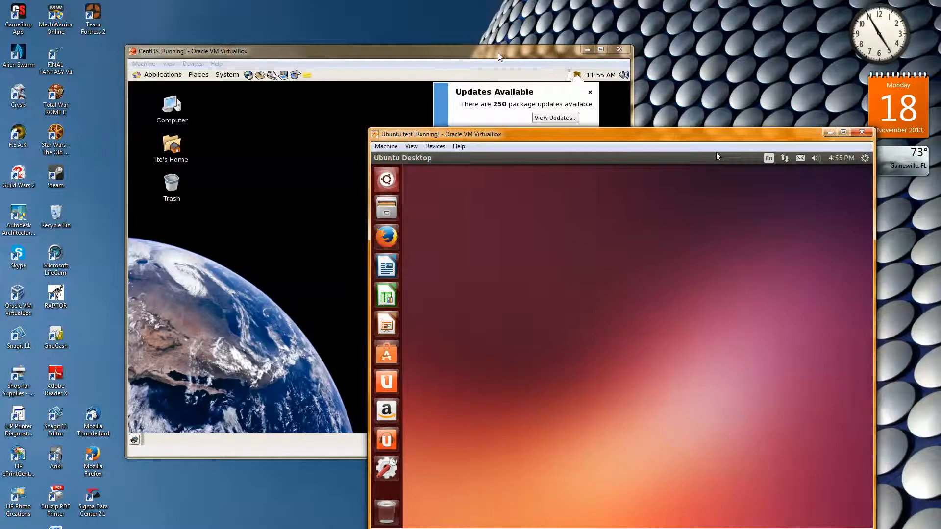
left_click_drag(500, 54, 455, 41)
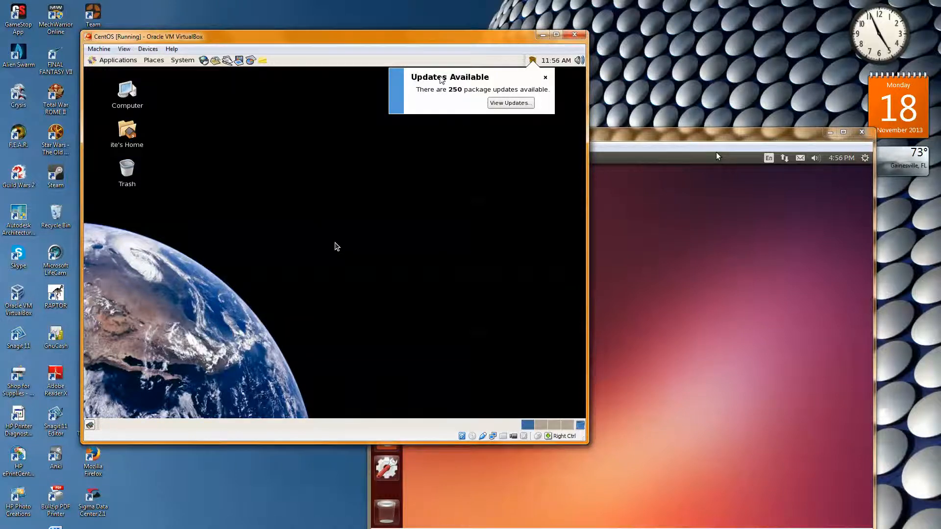
Allow CentOS to capture the mouse and keyboard, request its available package updates and dismiss the root password query
left_click(337, 246)
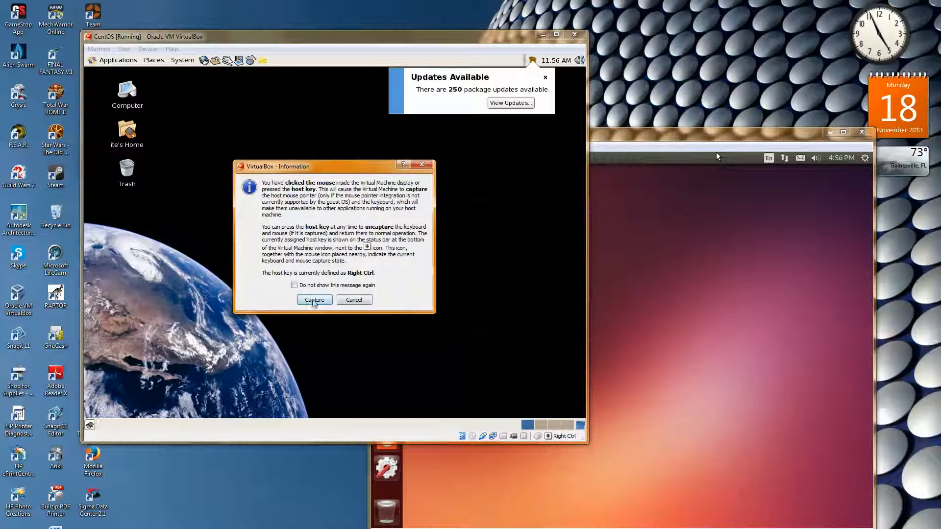
left_click(314, 300)
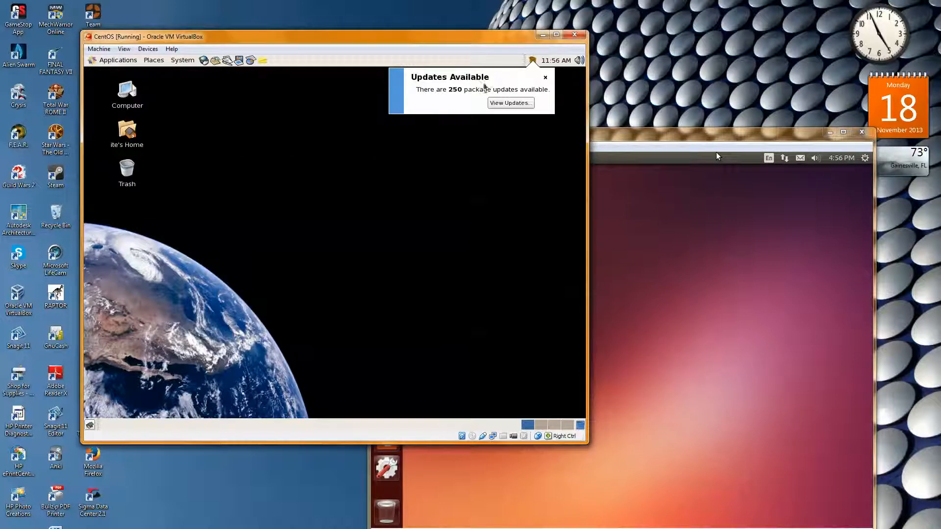
left_click(494, 103)
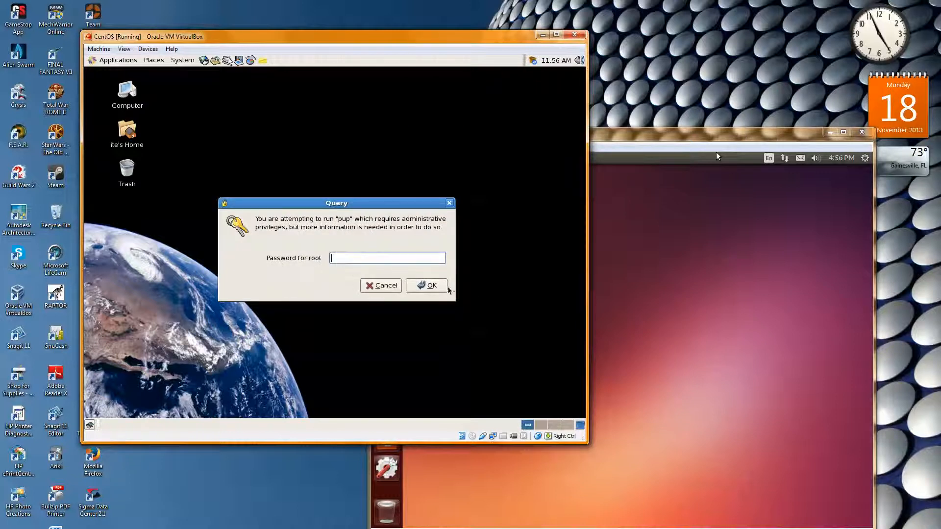
left_click(449, 203)
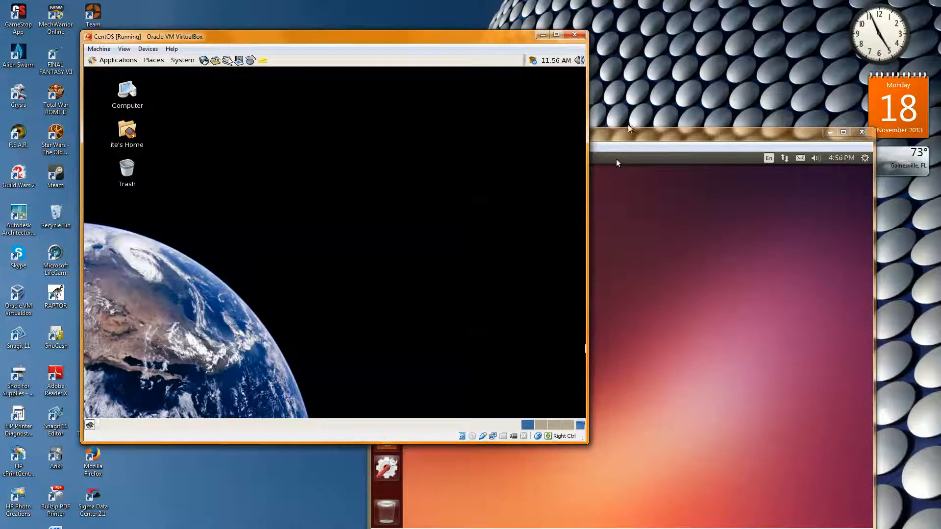
Bring the Ubuntu test window forward, then open Mozilla Firefox on the Windows host and place it over the CentOS window
left_click_drag(626, 132, 609, 97)
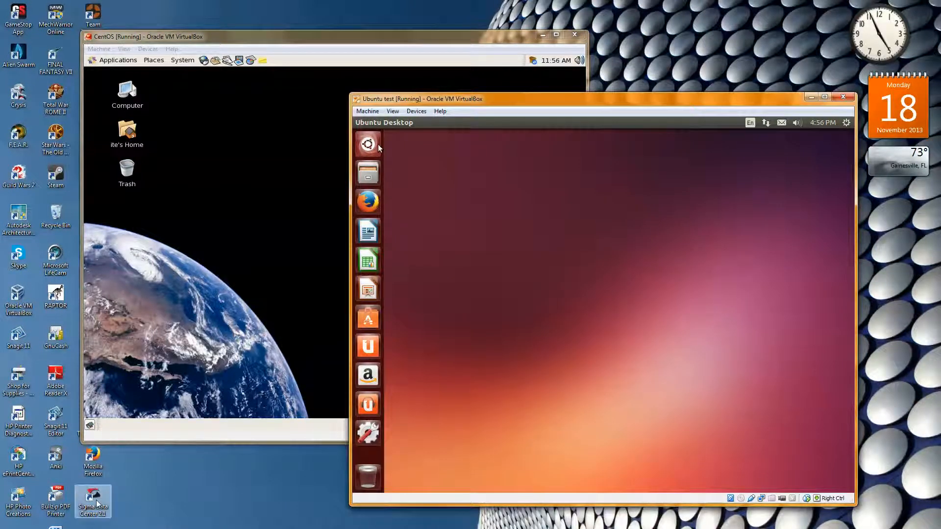
left_click(89, 462)
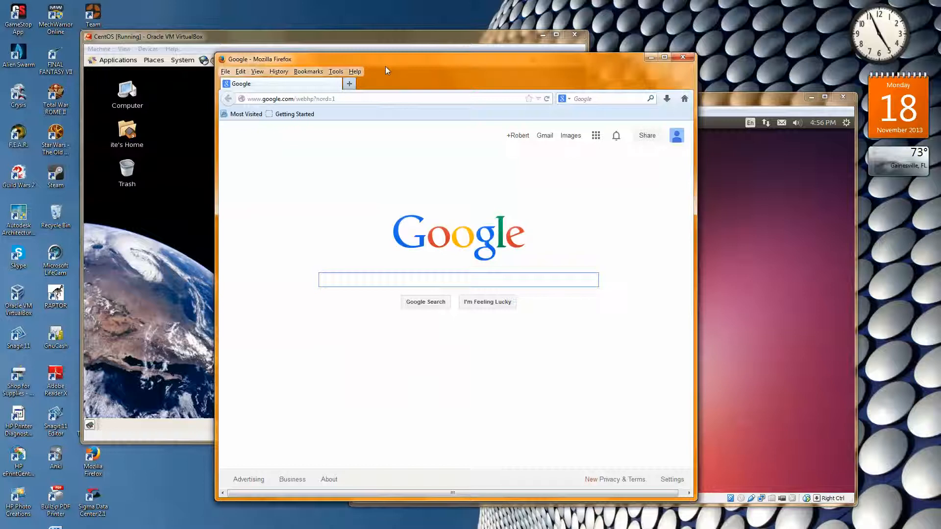
left_click_drag(386, 68, 263, 74)
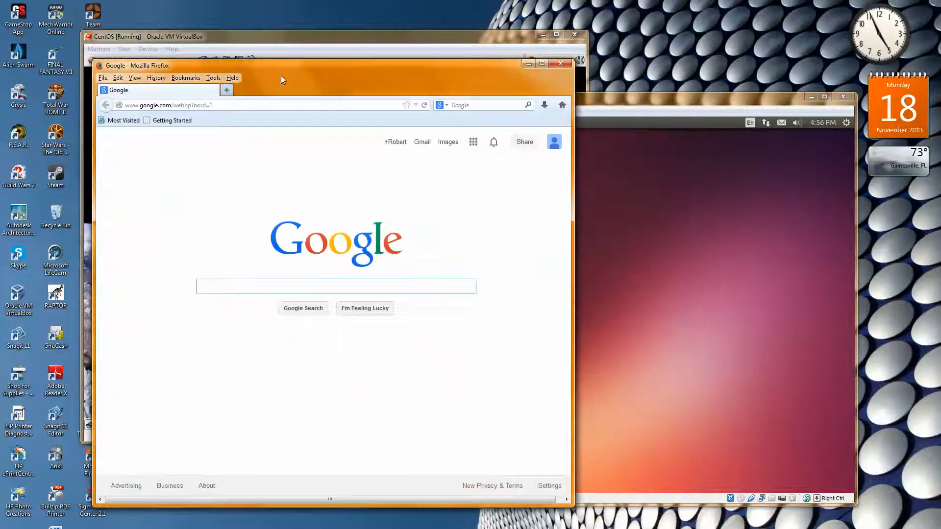
Launch Firefox inside the Ubuntu test machine and close the Firefox window running on the Windows host
left_click(603, 102)
left_click(368, 201)
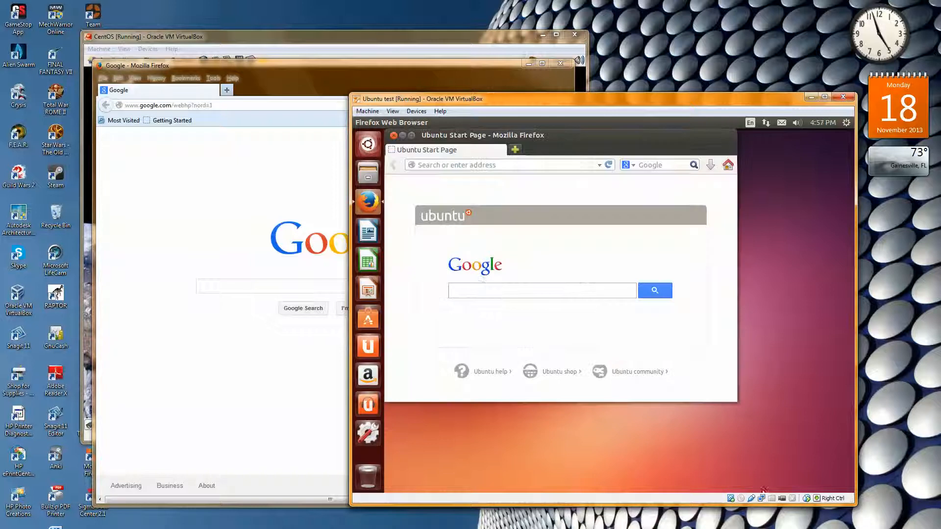
left_click(509, 296)
left_click(567, 66)
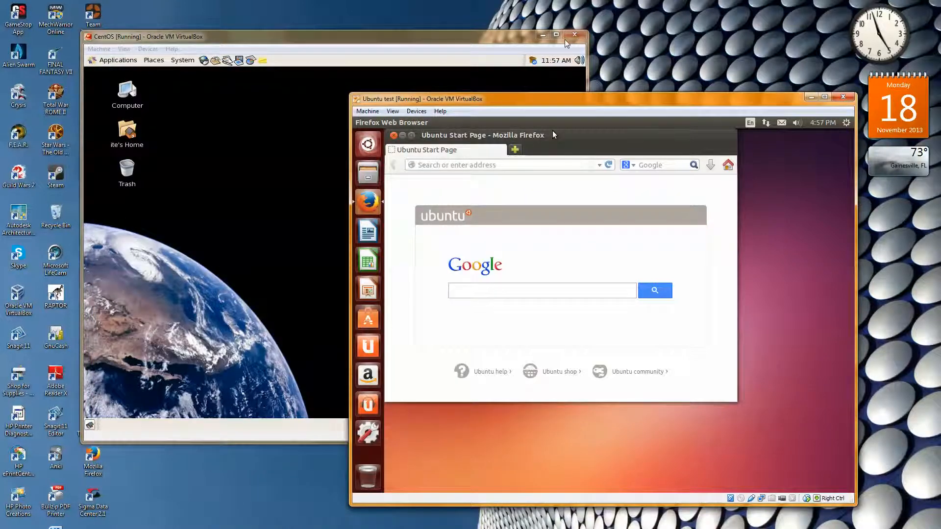